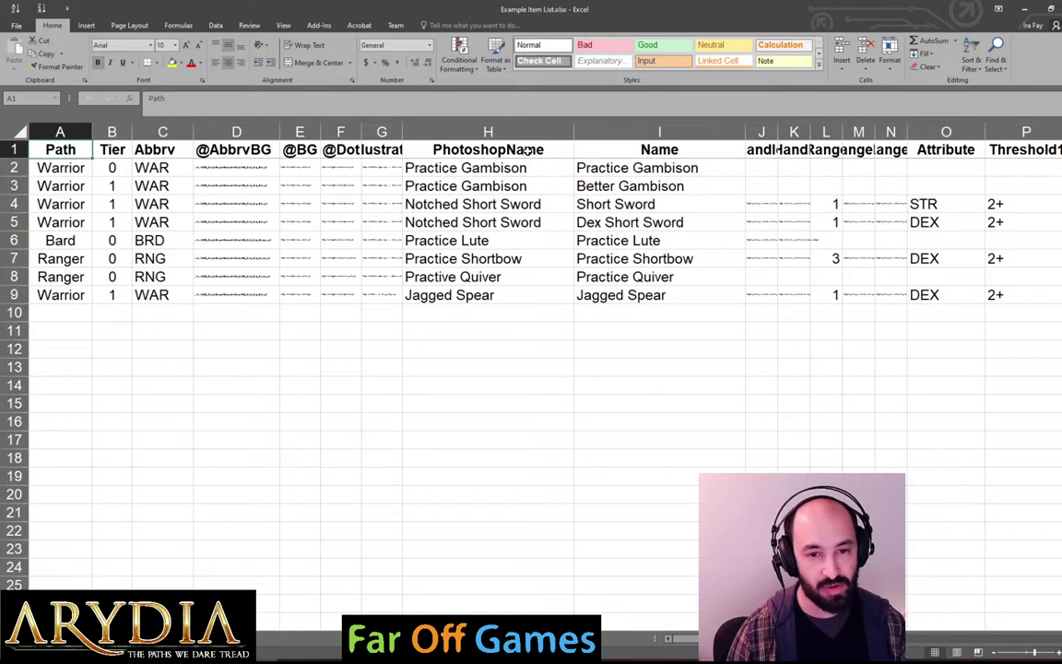
pyautogui.hotkey('alt', 'Tab')
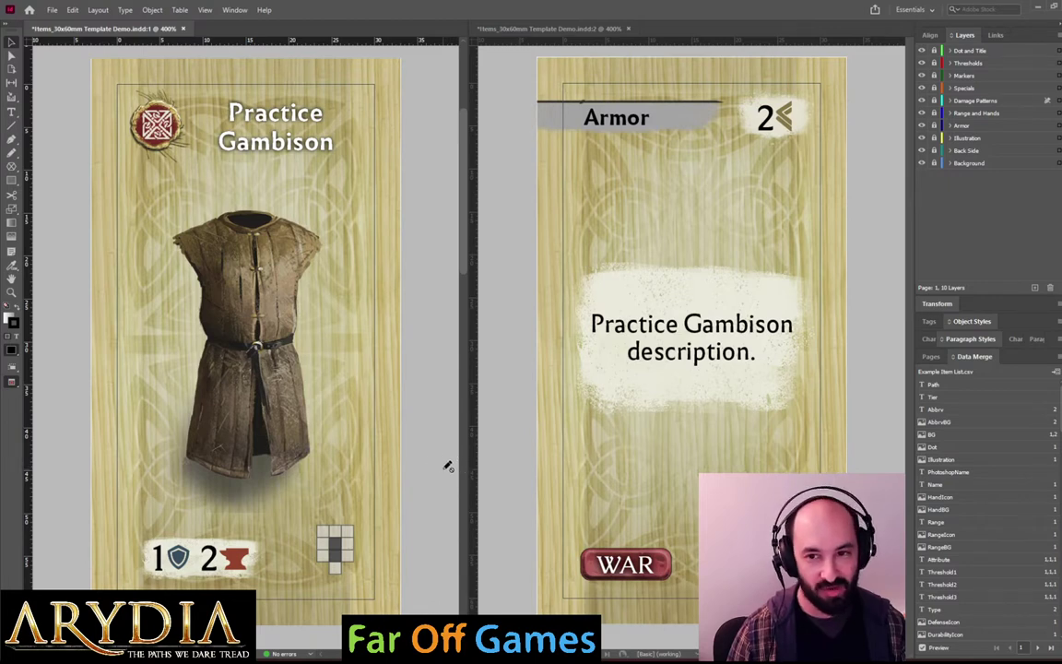
pyautogui.hotkey('alt', 'Tab')
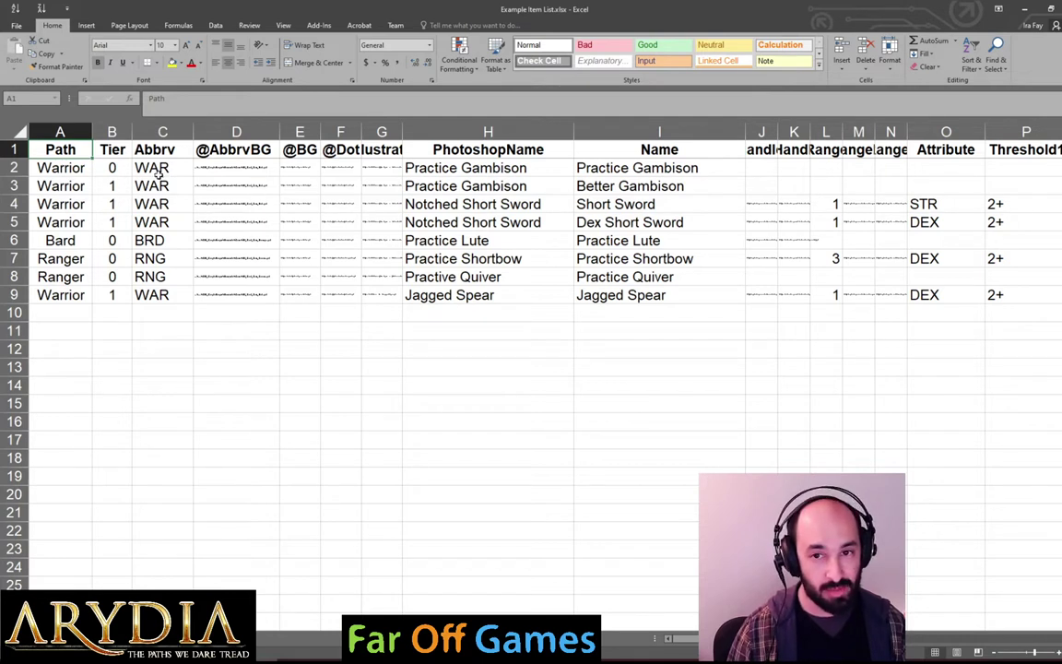
pyautogui.click(761, 150)
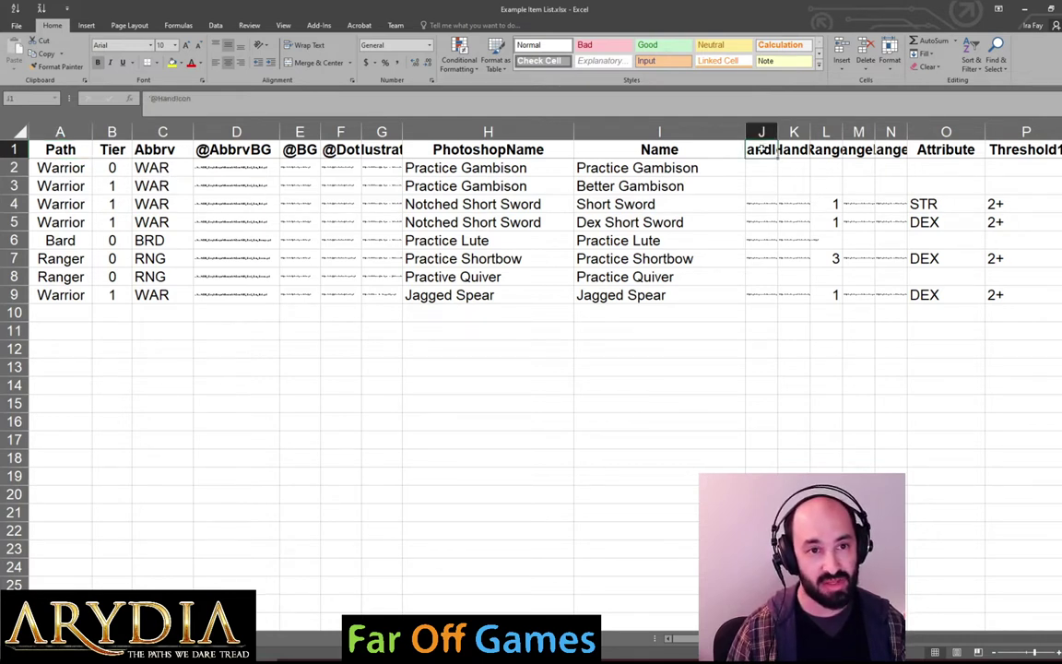
pyautogui.click(198, 96)
pyautogui.press('Home')
pyautogui.write("'")
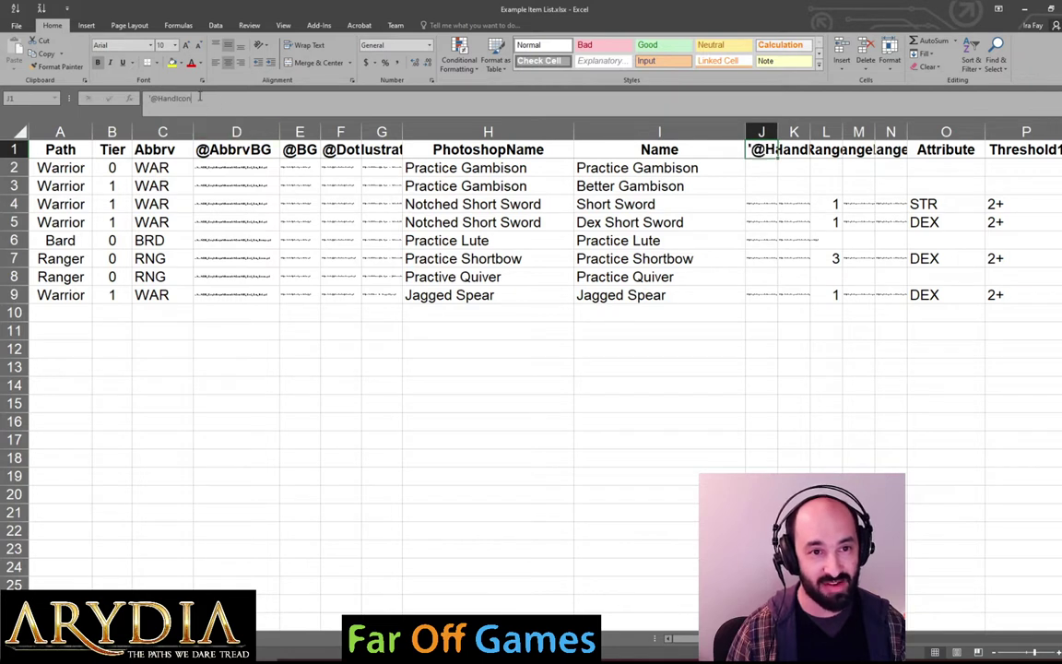
pyautogui.tripleClick(198, 96)
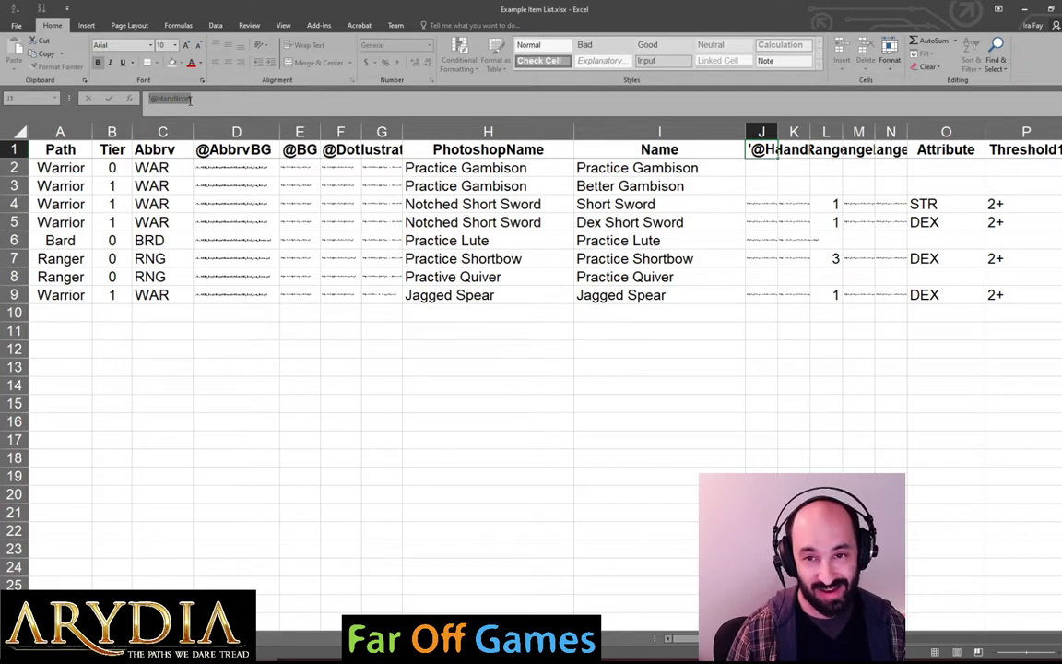
pyautogui.hotkey('alt', 'Tab')
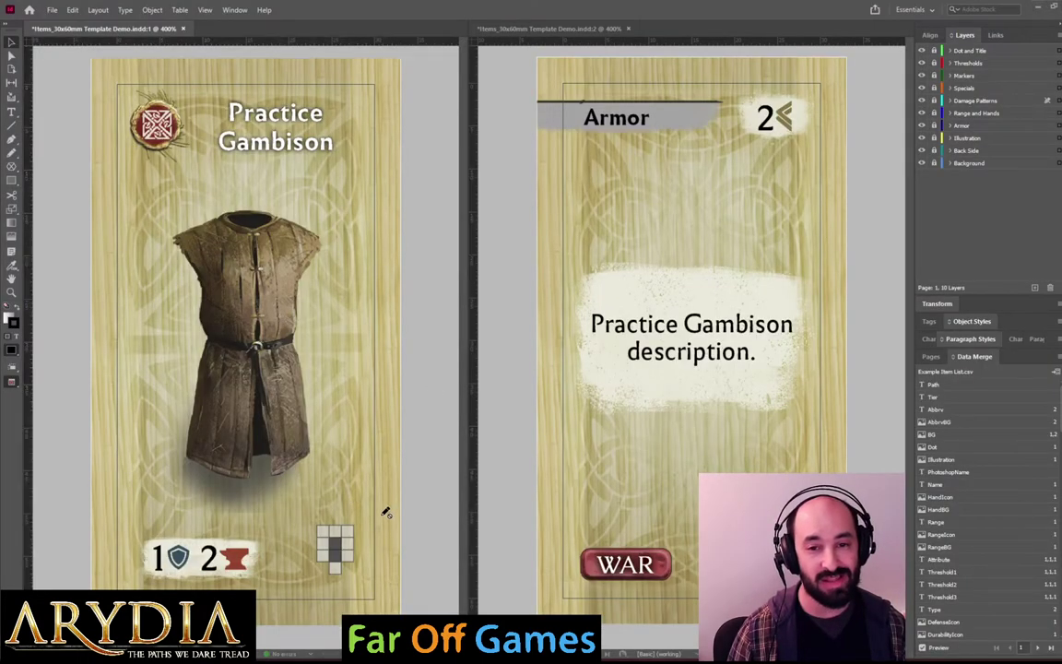
pyautogui.hotkey('alt', 'Tab')
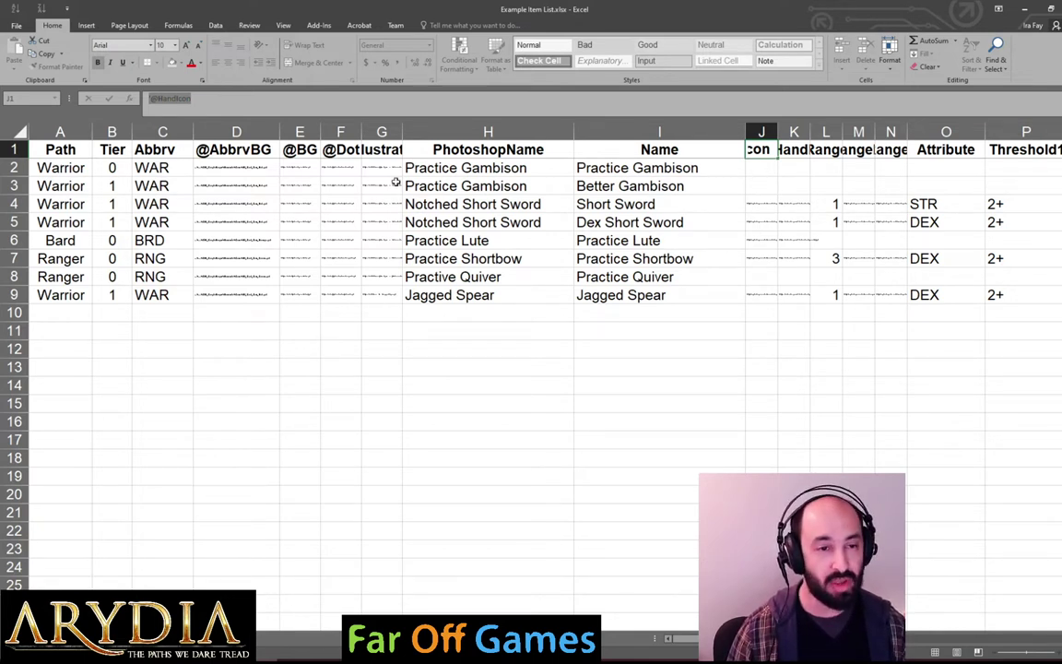
pyautogui.click(81, 166)
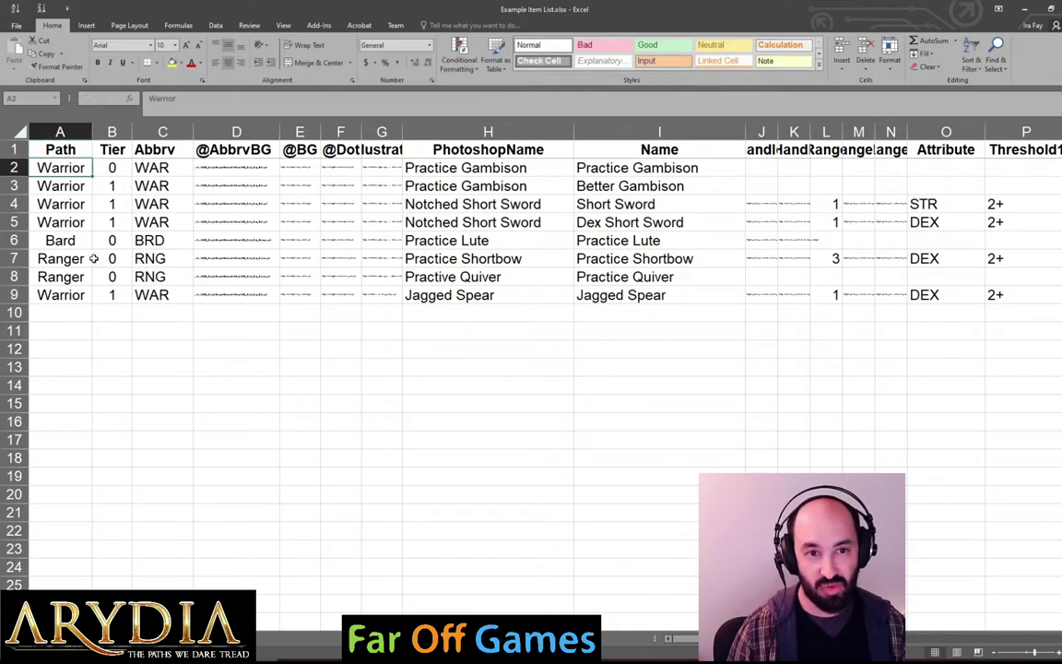
pyautogui.click(108, 169)
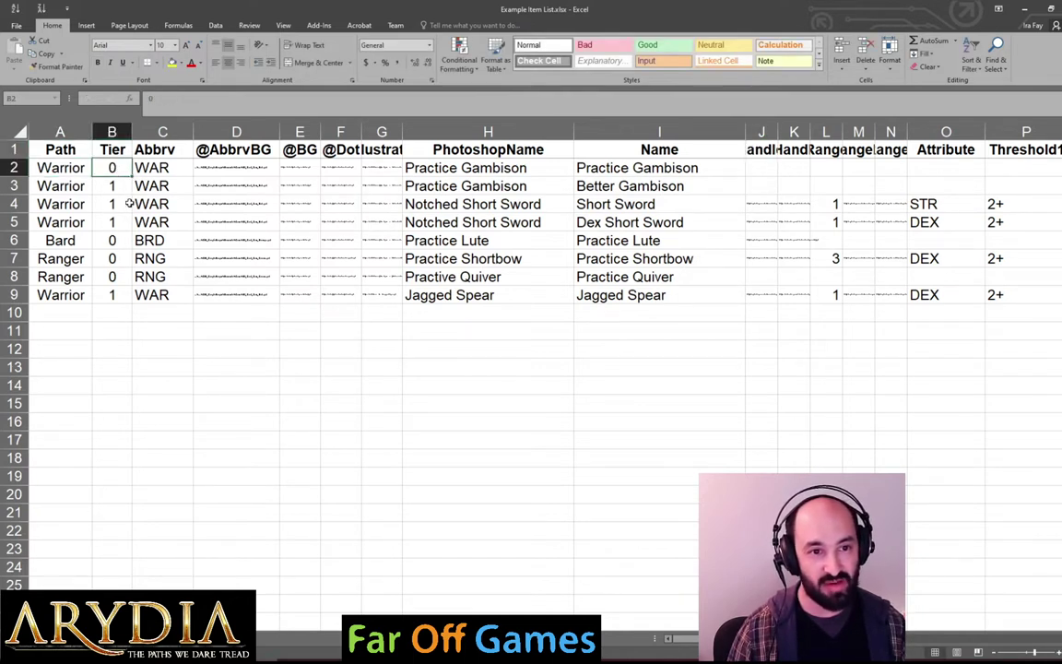
pyautogui.click(301, 169)
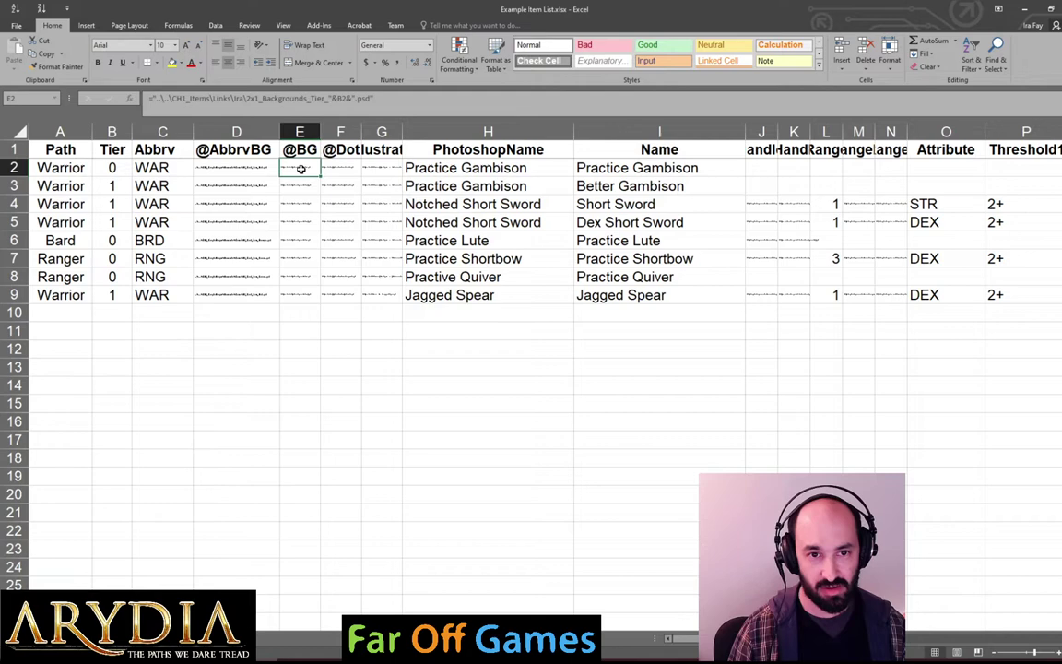
pyautogui.hotkey('alt', 'Tab')
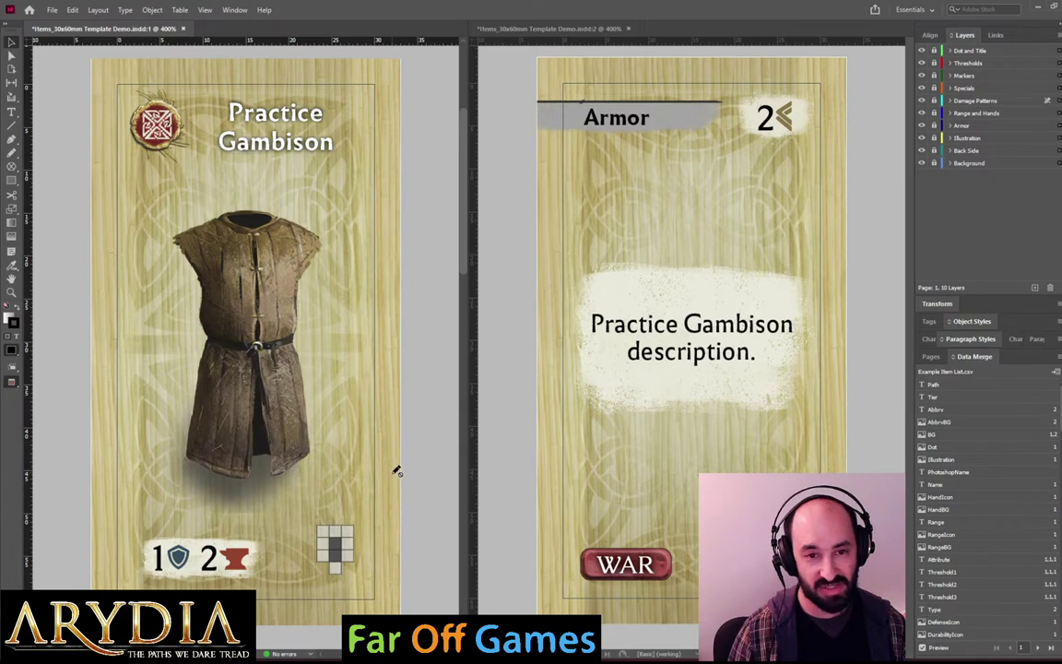
pyautogui.click(1039, 648)
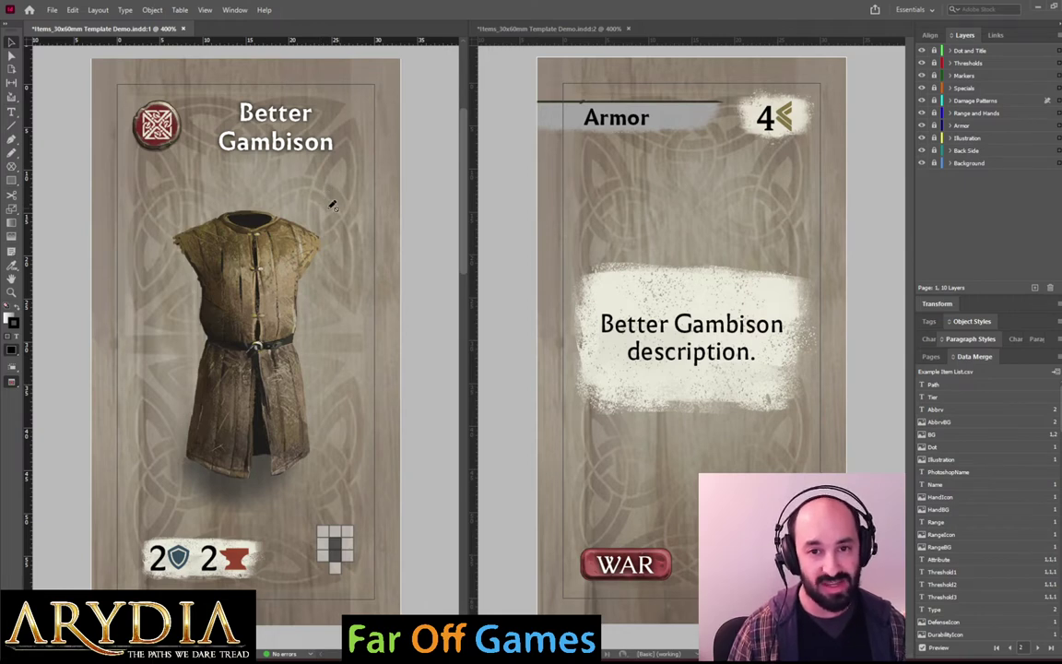
pyautogui.hotkey('alt', 'Tab')
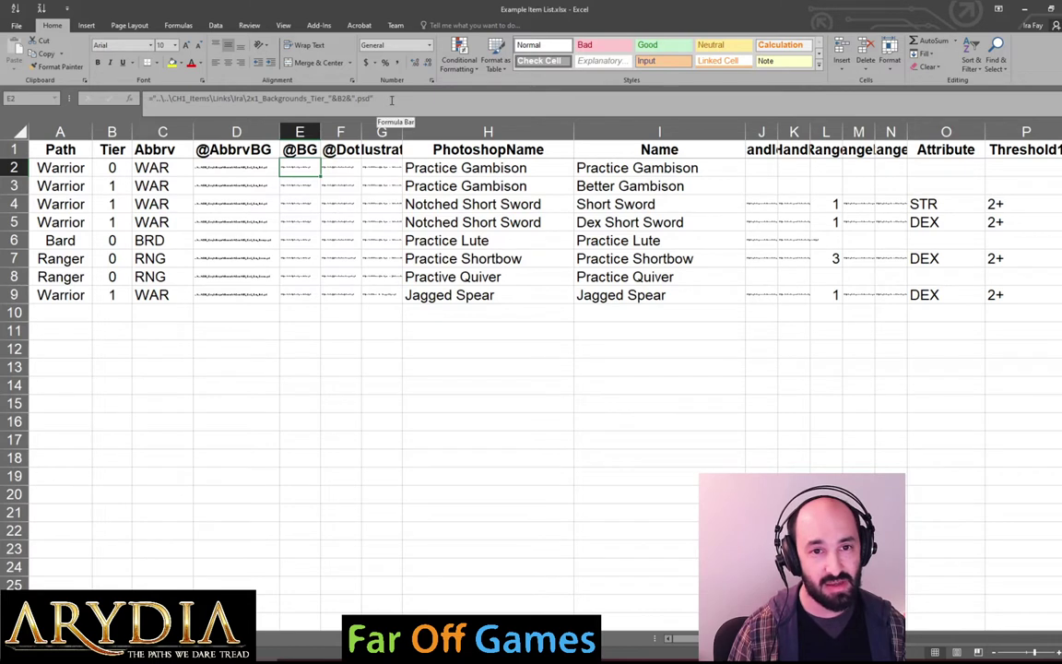
pyautogui.moveTo(365, 98); pyautogui.dragTo(147, 98)
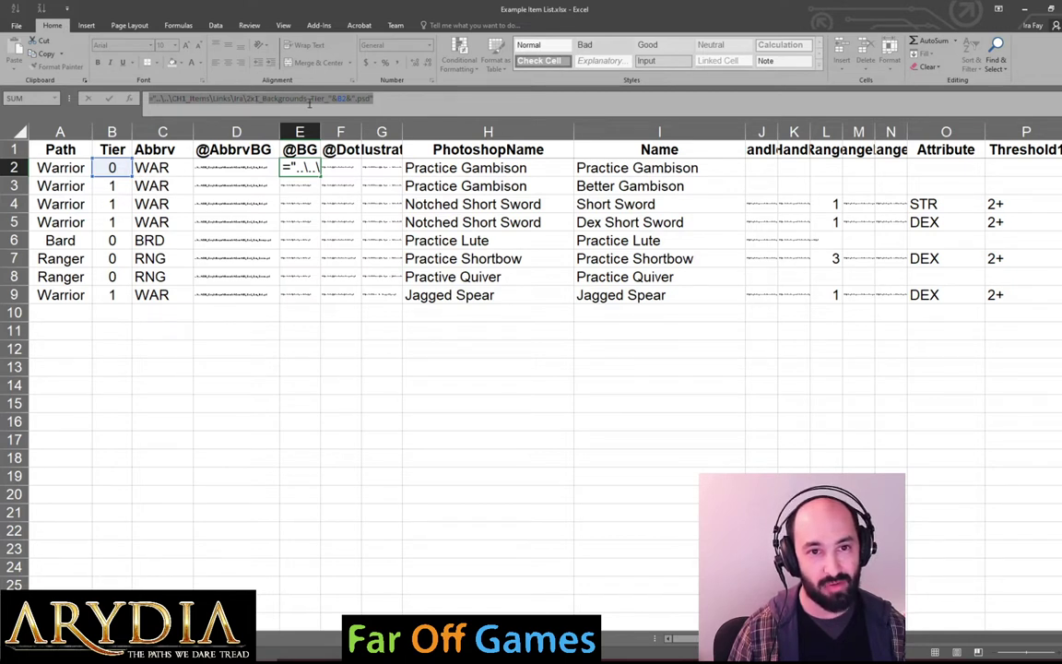
pyautogui.click(343, 99)
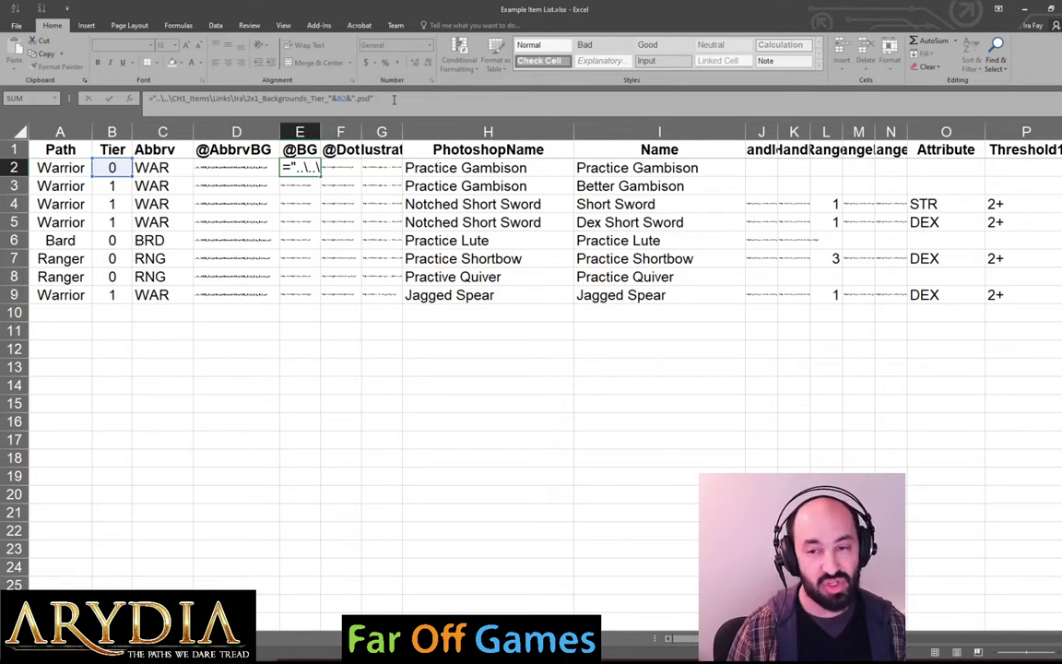
pyautogui.click(116, 187)
pyautogui.press('Up')
pyautogui.write('1')
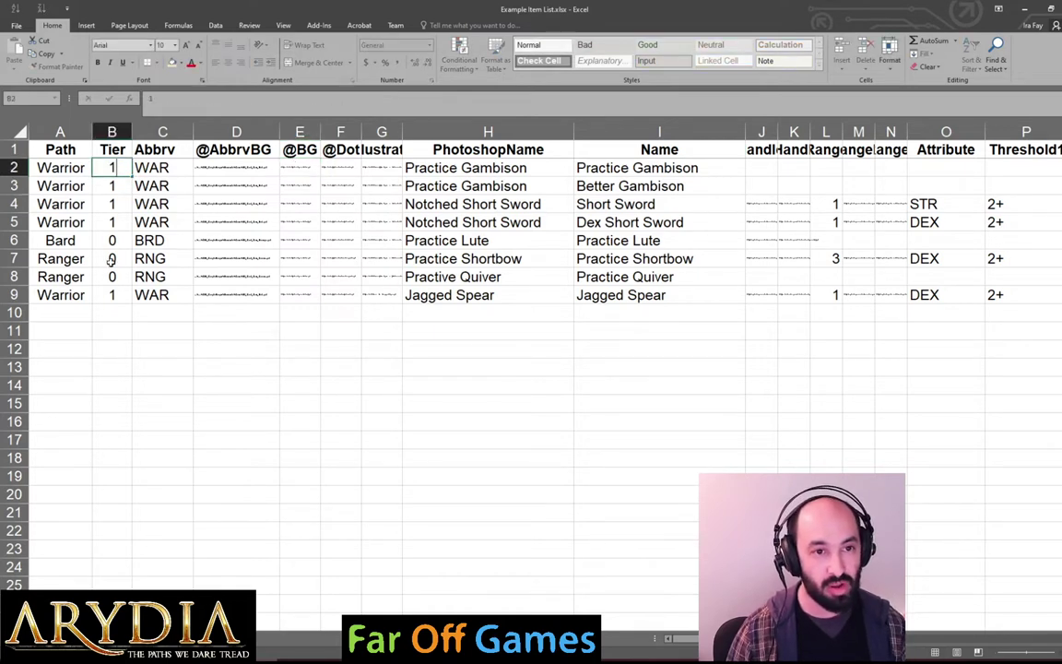
pyautogui.press('Return')
pyautogui.click(293, 168)
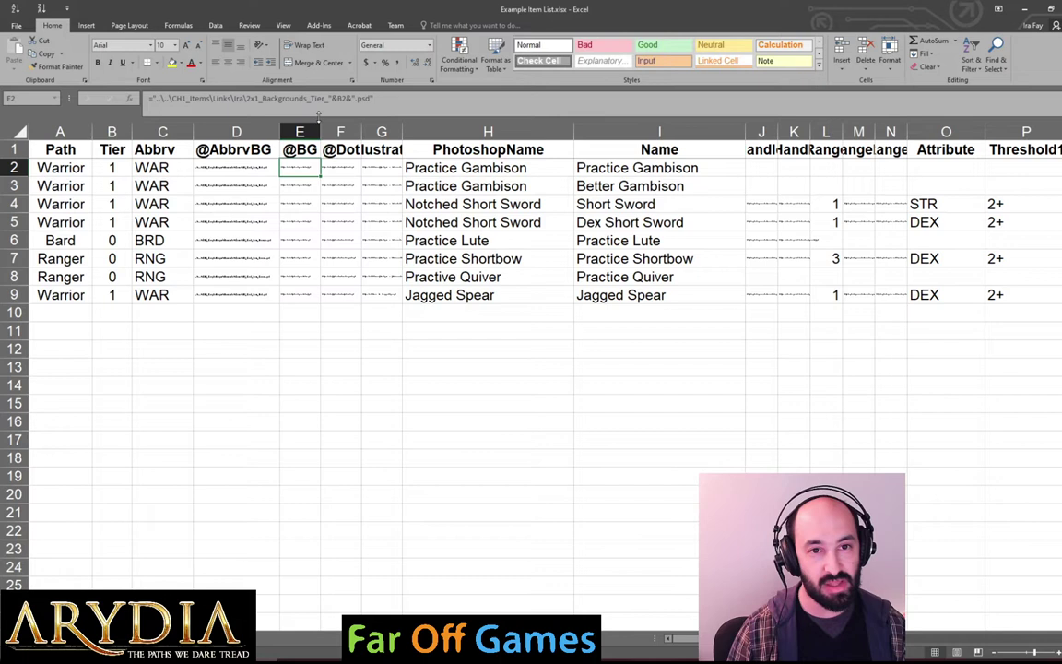
pyautogui.click(343, 97)
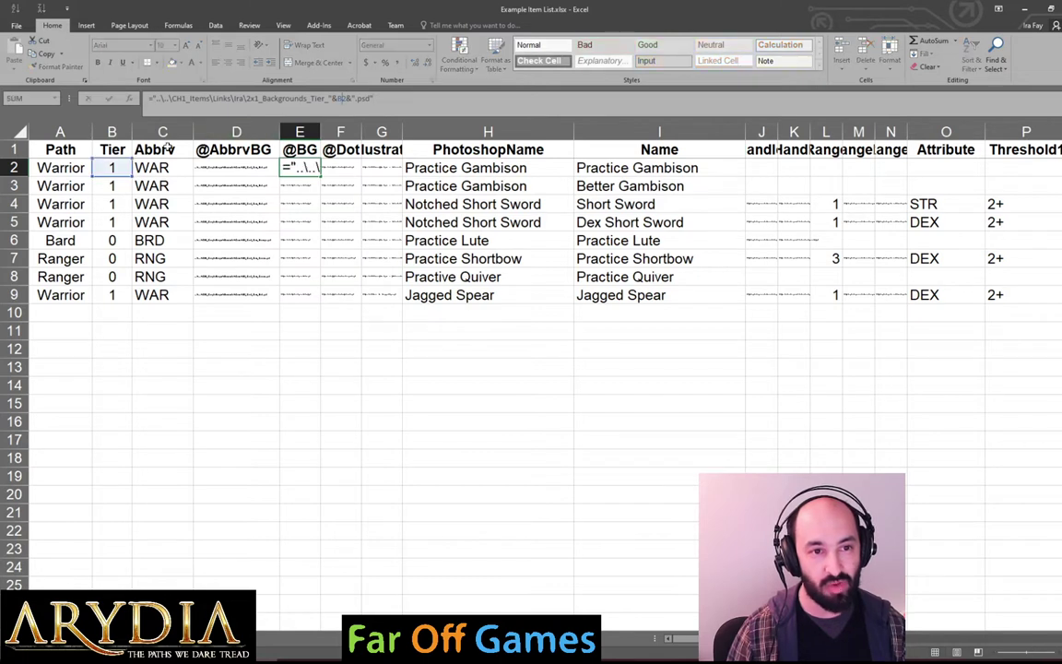
pyautogui.press('Escape')
# Restore the Tier in cell B2 to 0
pyautogui.click(118, 167)
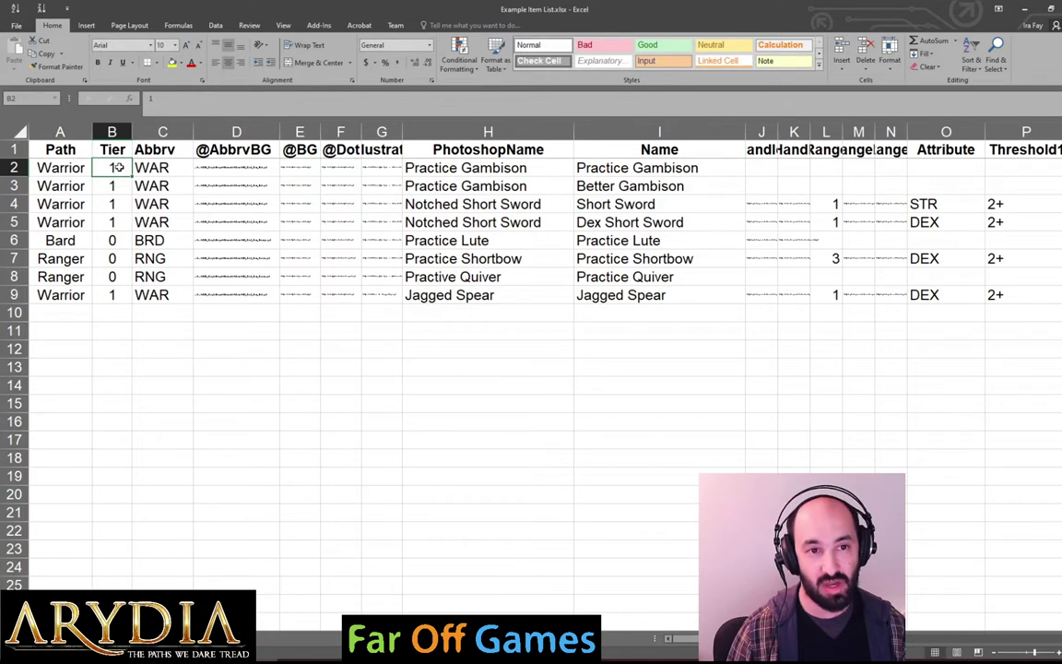
pyautogui.write('0')
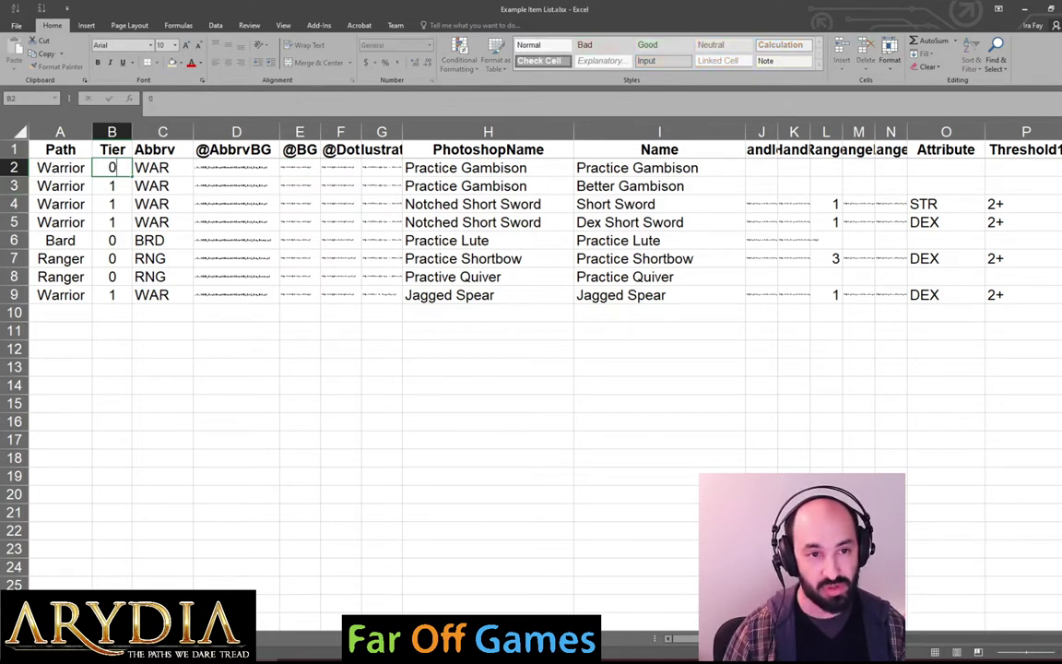
pyautogui.press('Return')
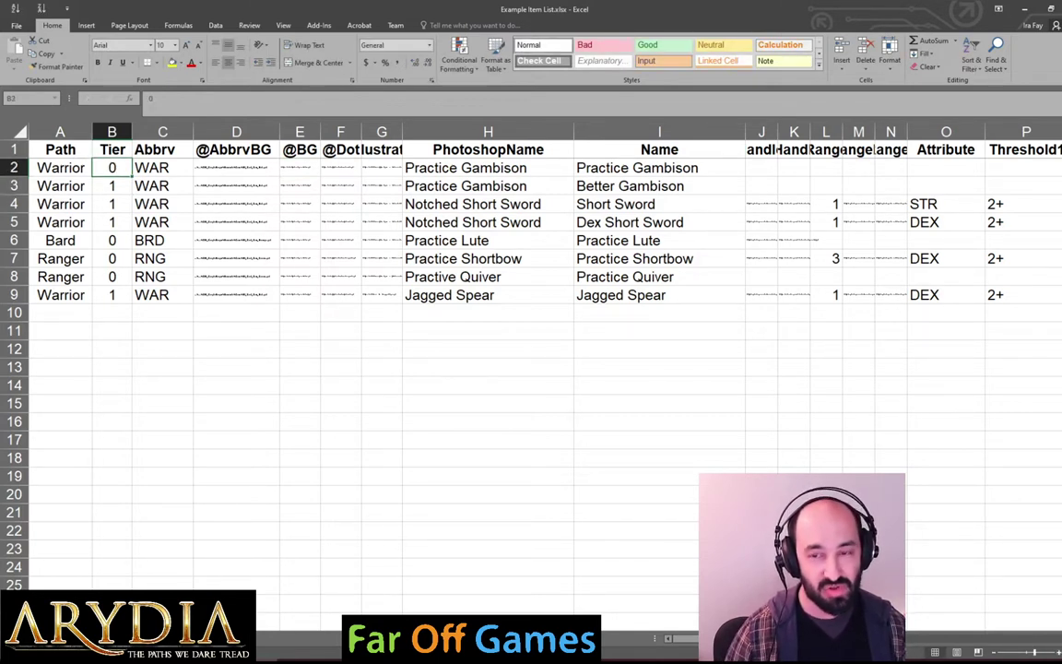
pyautogui.click(293, 168)
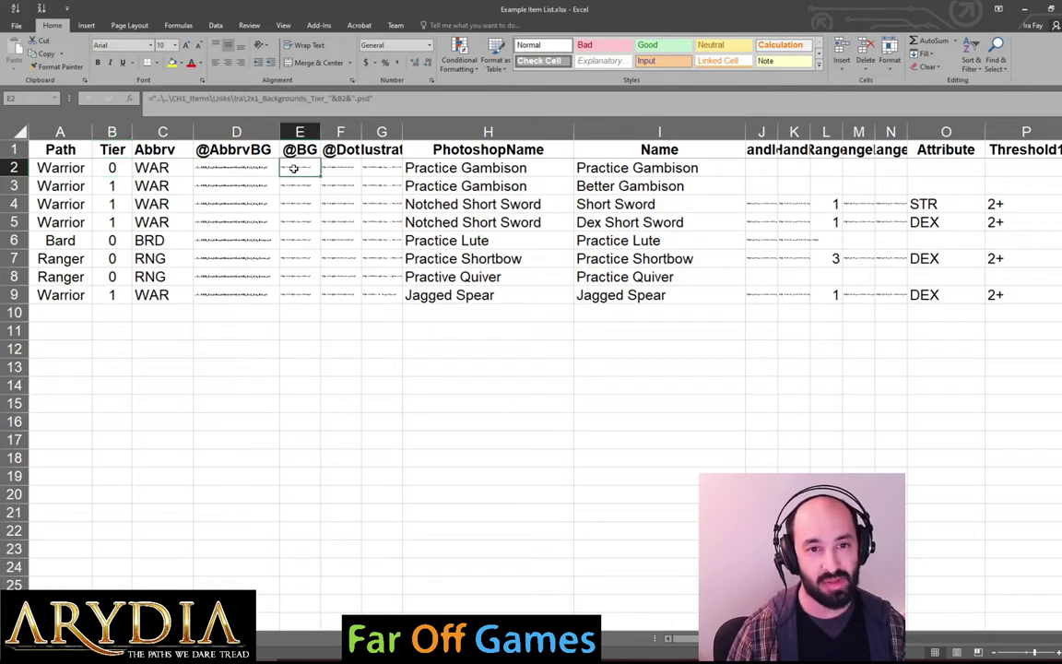
pyautogui.click(340, 166)
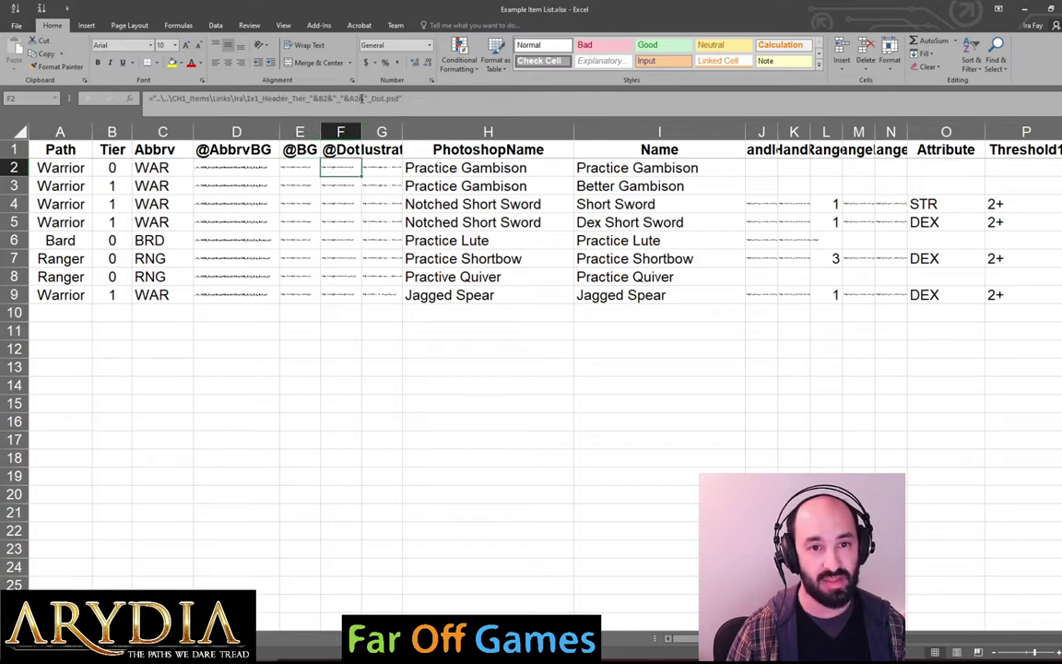
pyautogui.press('Up')
# Switch to InDesign and preview the merged cards from the first record through the Practice Lute record, comparing backgrounds and dots
pyautogui.hotkey('alt', 'Tab')
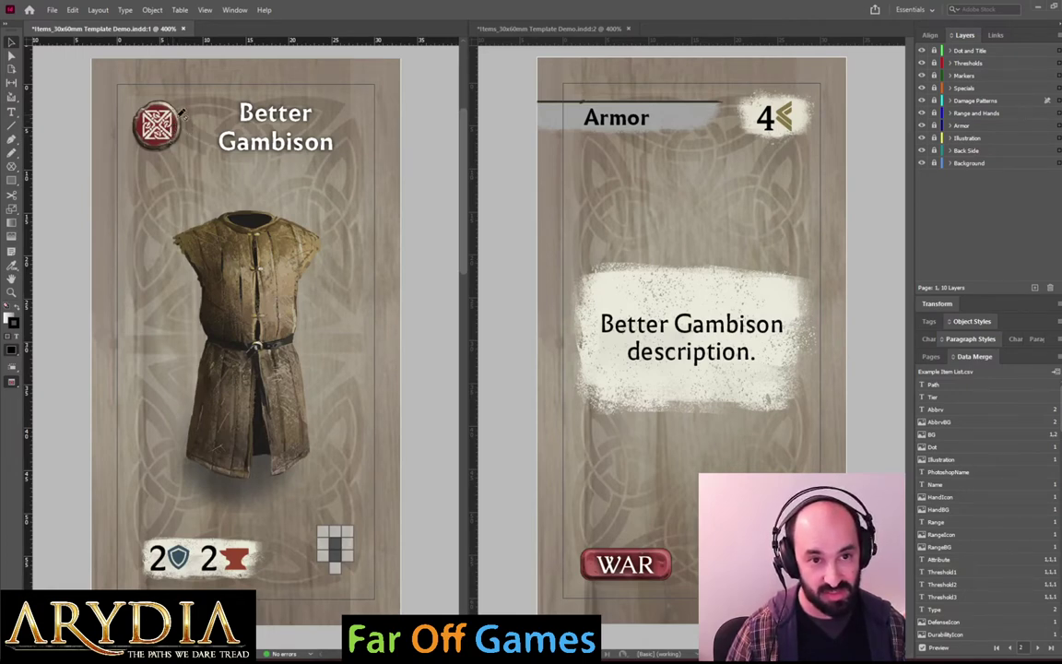
pyautogui.click(1009, 647)
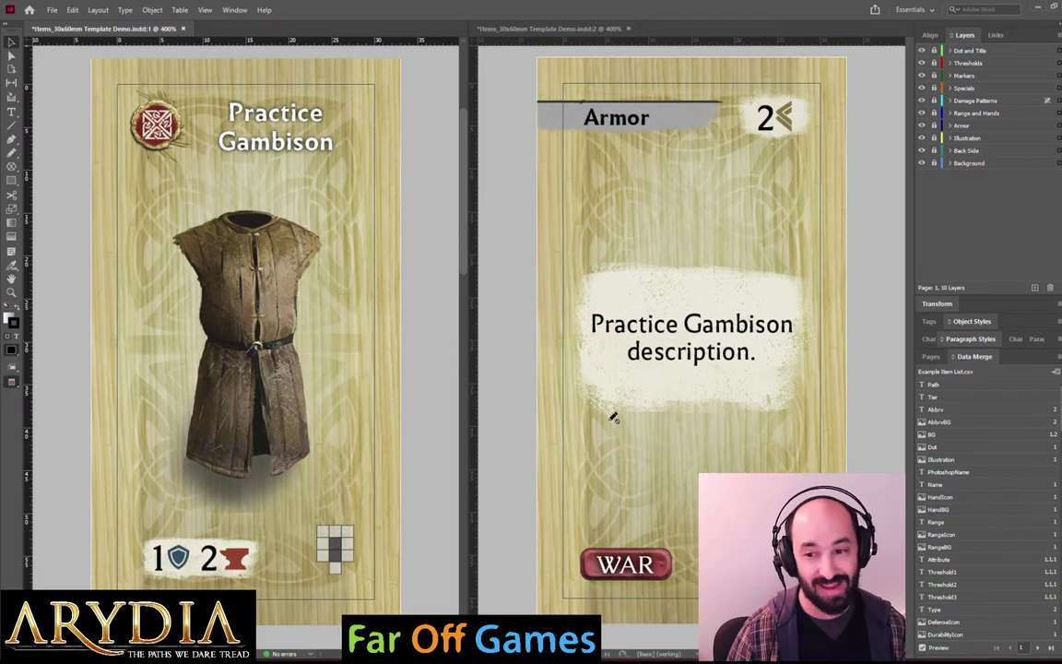
pyautogui.click(1036, 648)
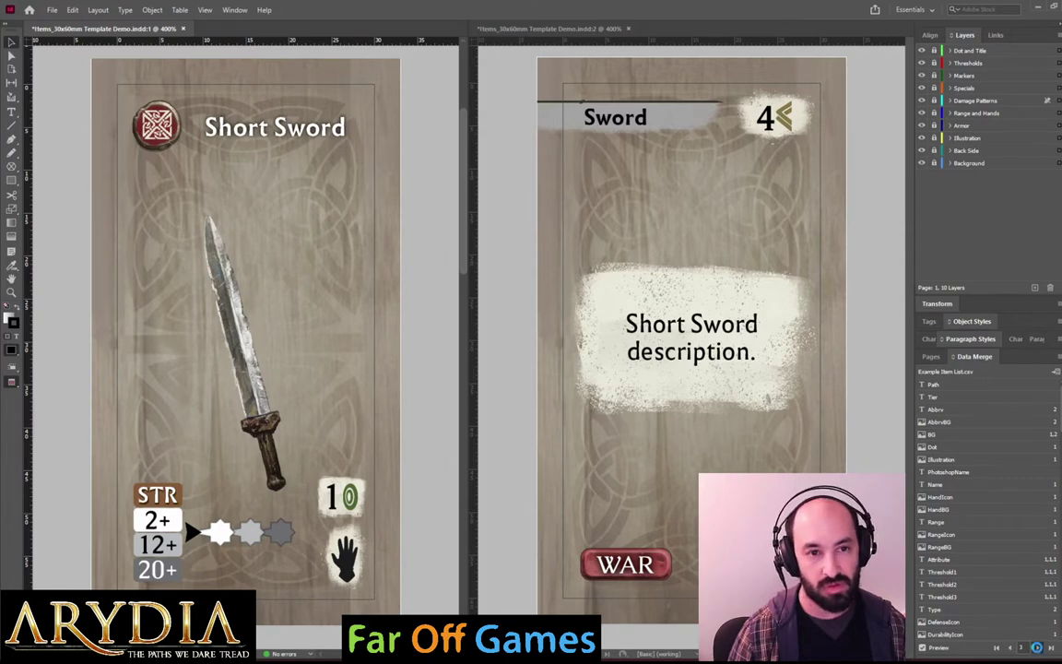
pyautogui.click(1037, 649)
pyautogui.click(1038, 648)
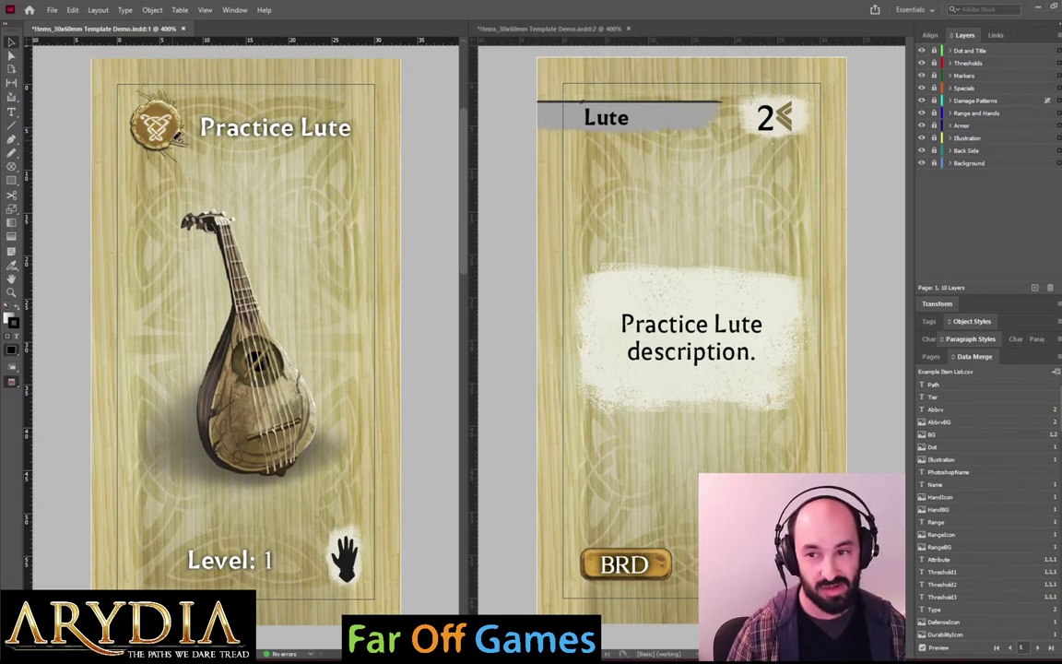
pyautogui.hotkey('alt', 'Tab')
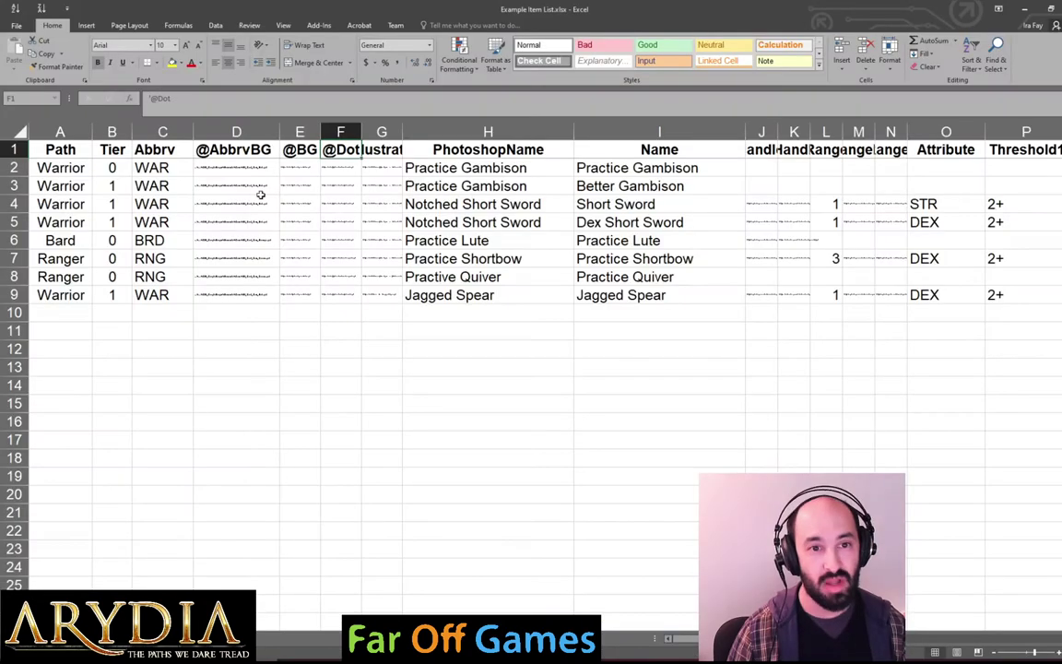
pyautogui.click(339, 168)
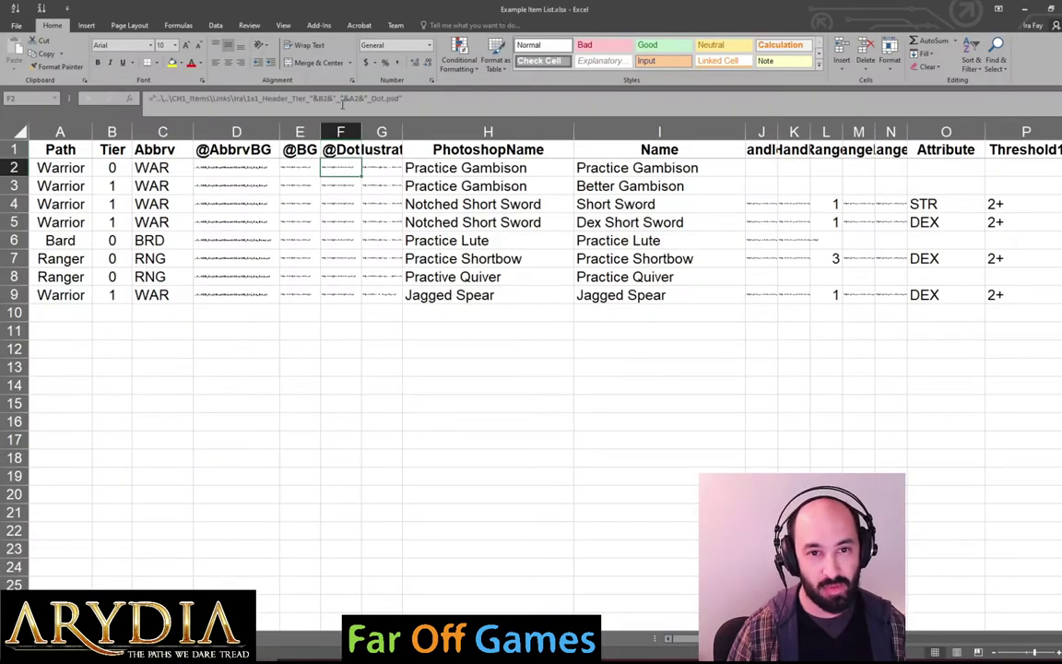
pyautogui.doubleClick(340, 167)
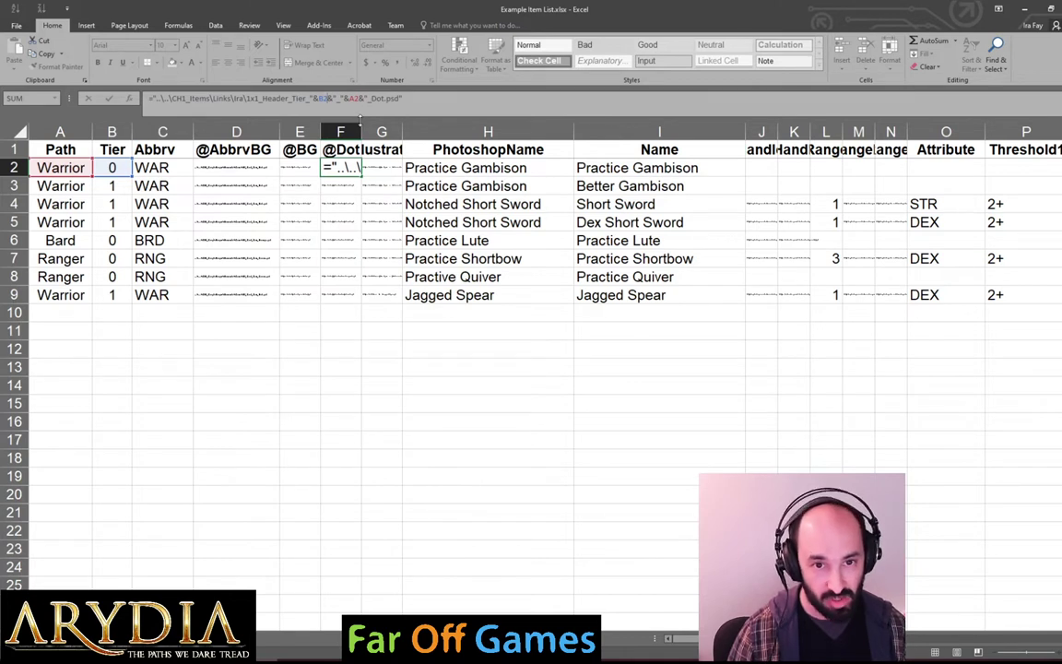
pyautogui.hotkey('ctrl', 'Return')
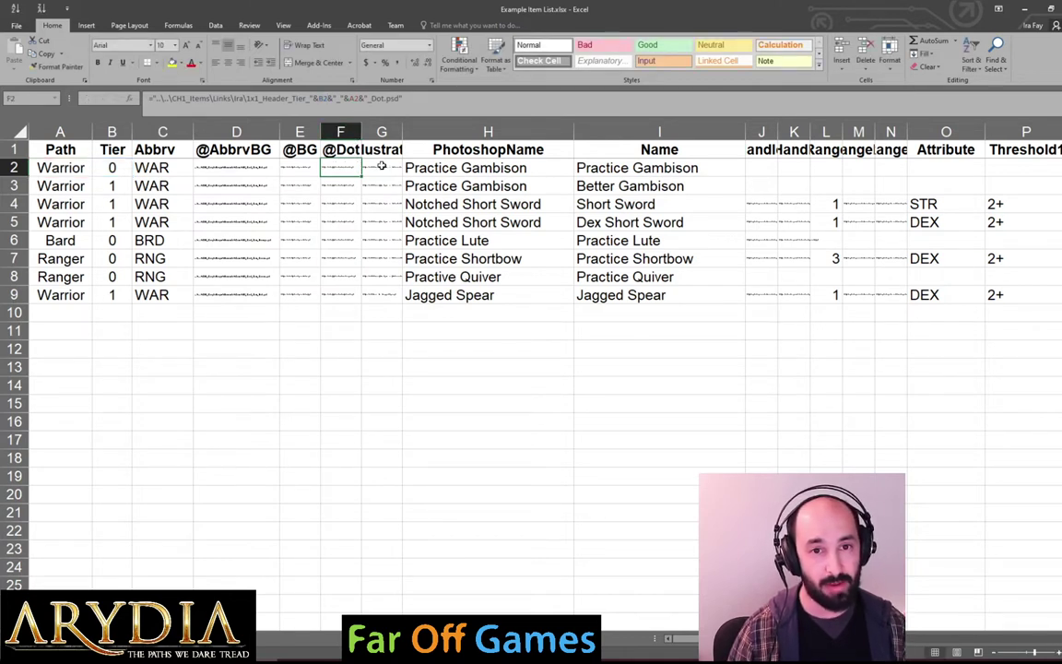
# Inspect the illustration path in G2 and the PhotoshopName formula in H2, and highlight the item names in I2:I9
pyautogui.click(379, 169)
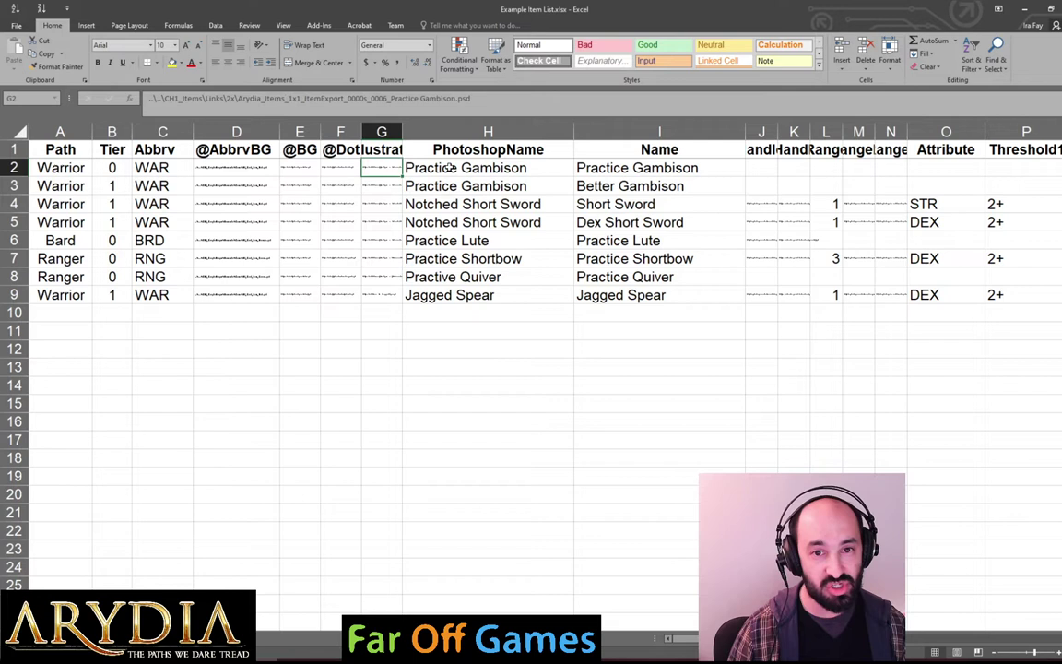
pyautogui.click(406, 168)
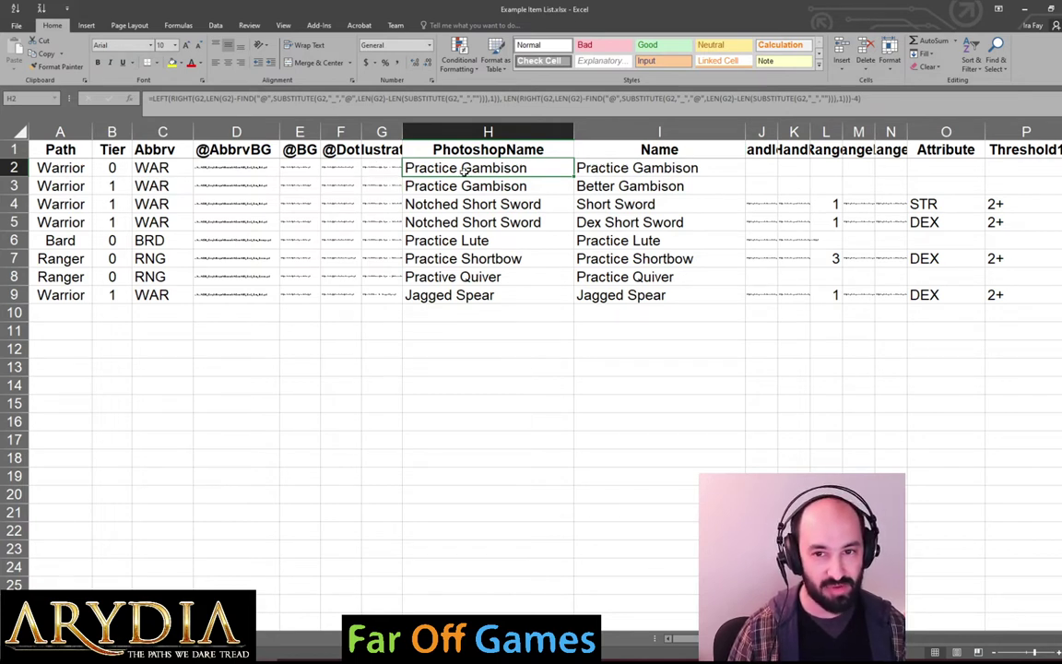
pyautogui.press('Right')
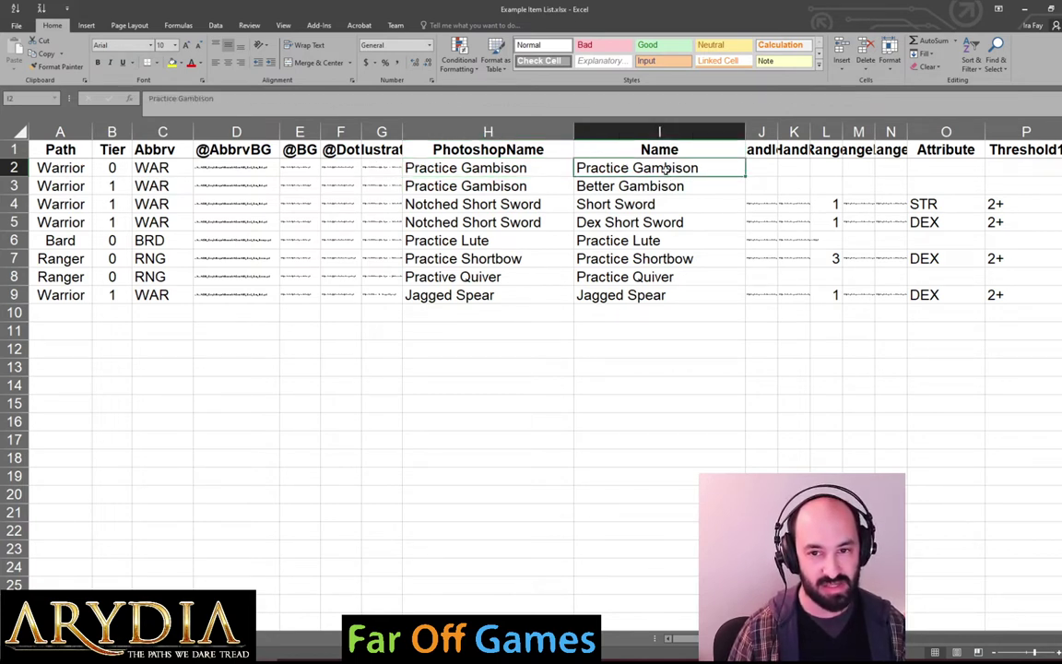
pyautogui.moveTo(665, 168); pyautogui.dragTo(637, 295)
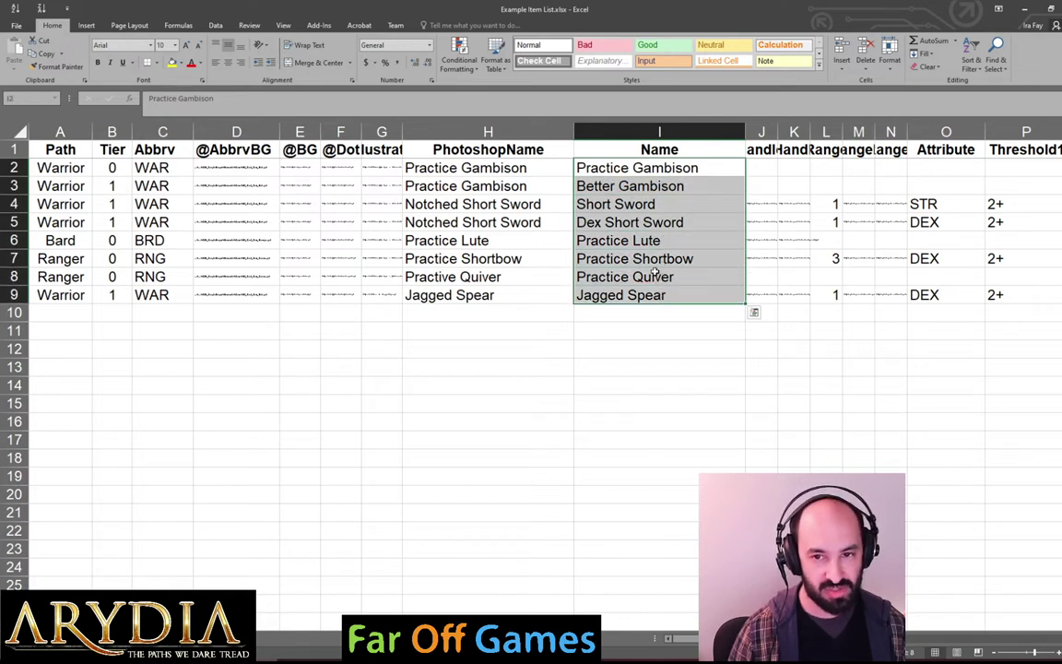
# Inspect the hand and range column headers from J1 to N1, and highlight cells J2:N2 in the Practice Gambison row
pyautogui.click(601, 168)
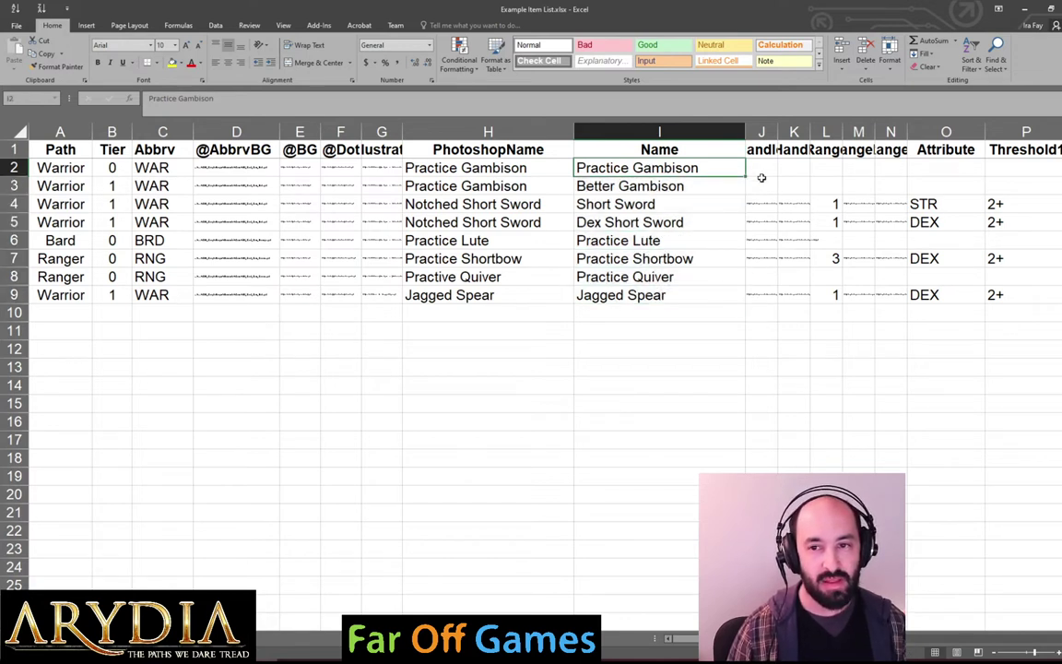
pyautogui.click(758, 154)
pyautogui.press('Right')
pyautogui.press('Right')
pyautogui.press('Right')
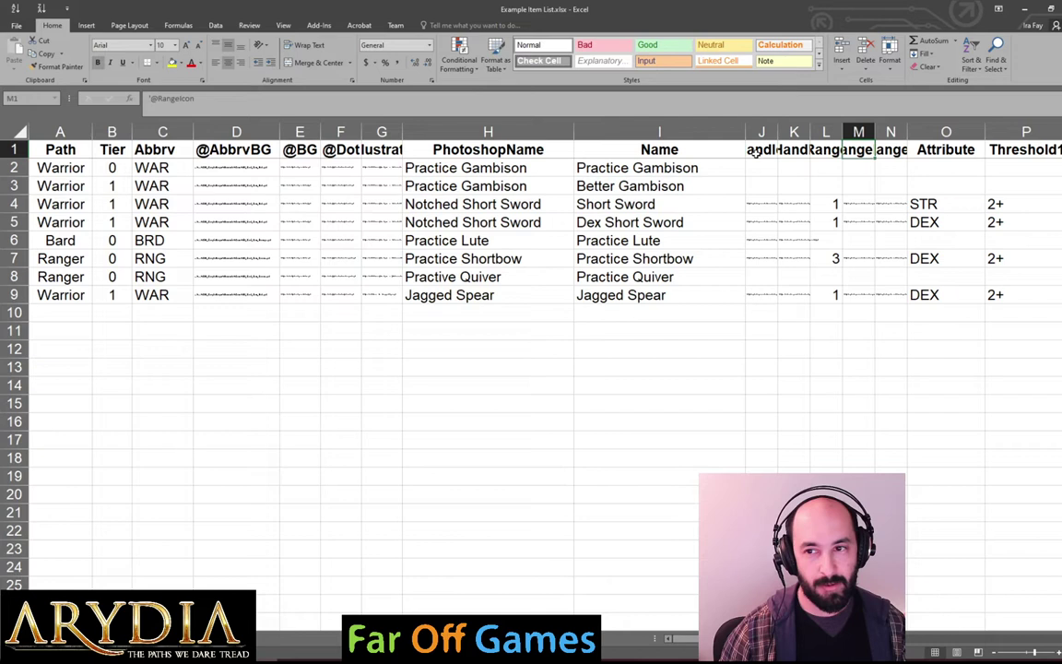
pyautogui.press('Right')
pyautogui.press('Right')
pyautogui.press('Left')
pyautogui.press('Left')
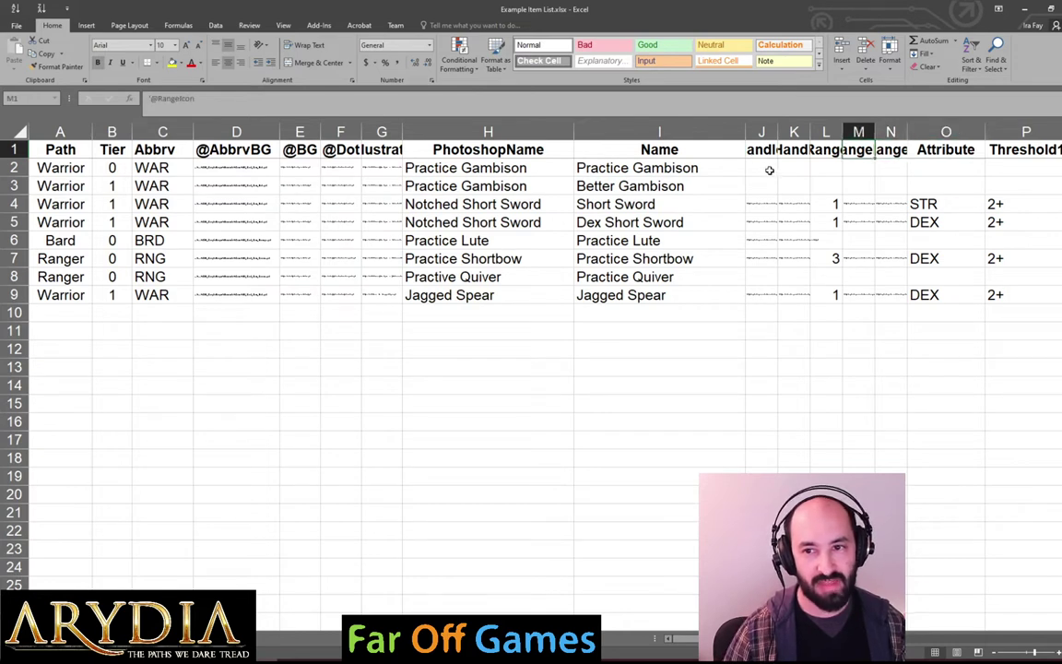
pyautogui.moveTo(771, 170); pyautogui.dragTo(883, 173)
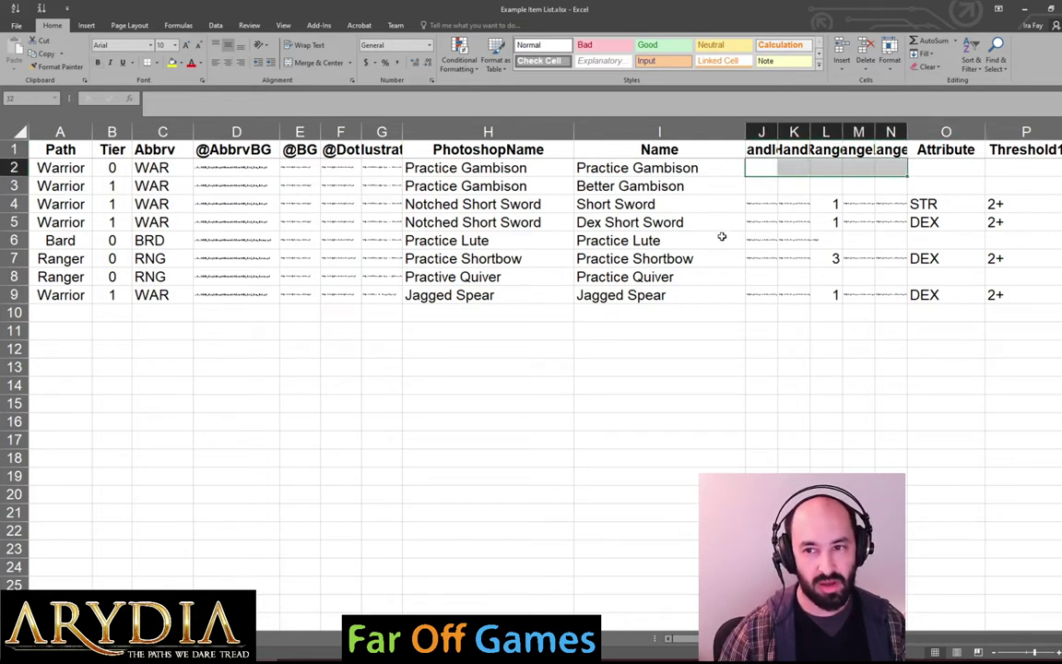
# Review row 2 across to the Type column, and highlight the weapon fields J2:R3 for the two gambisons
pyautogui.press('Right')
pyautogui.press('Right')
pyautogui.press('Right')
pyautogui.press('Right')
pyautogui.press('Right')
pyautogui.press('Right')
pyautogui.press('Right')
pyautogui.press('Right')
pyautogui.press('Right')
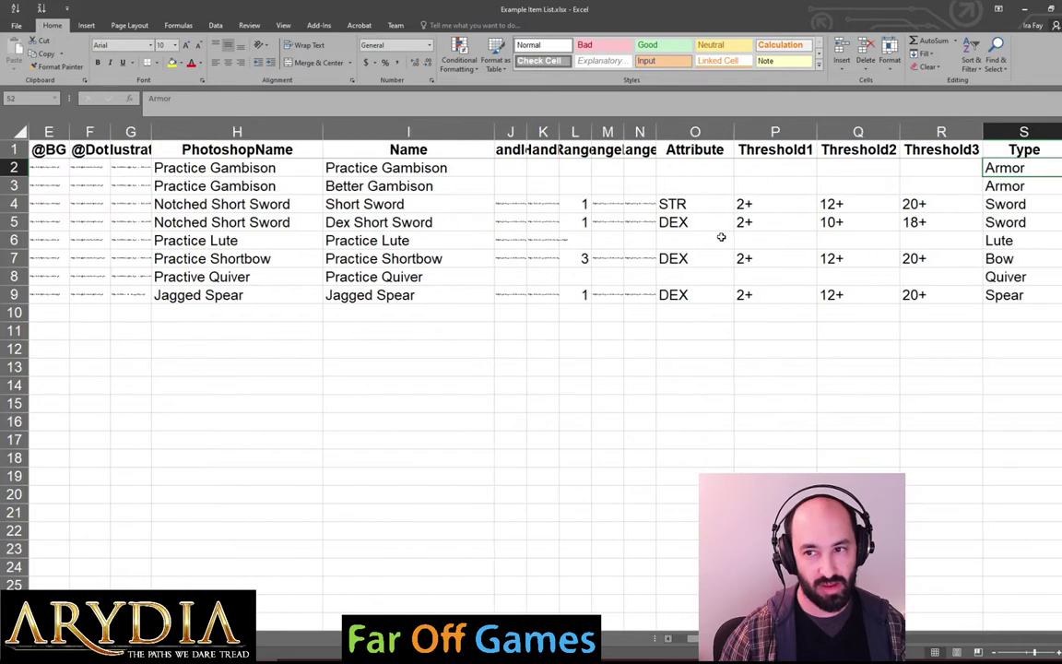
pyautogui.moveTo(502, 168); pyautogui.dragTo(925, 180)
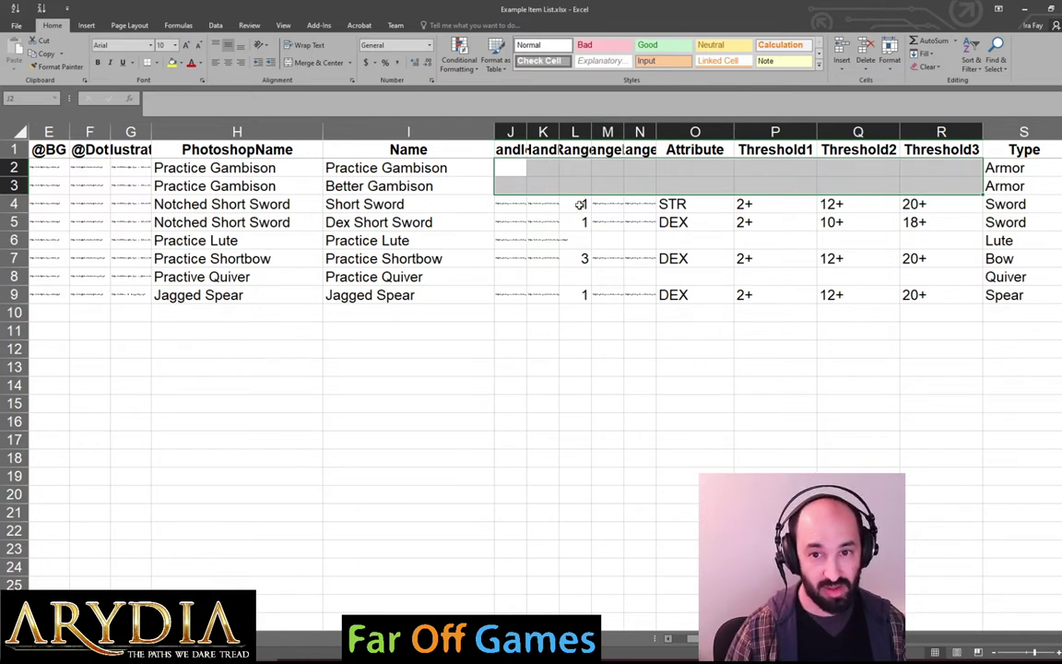
# Highlight the sword ranges in L4:L5, and check the Range header and the Practice Shortbow's range in L7
pyautogui.moveTo(578, 203); pyautogui.dragTo(578, 221)
pyautogui.click(578, 150)
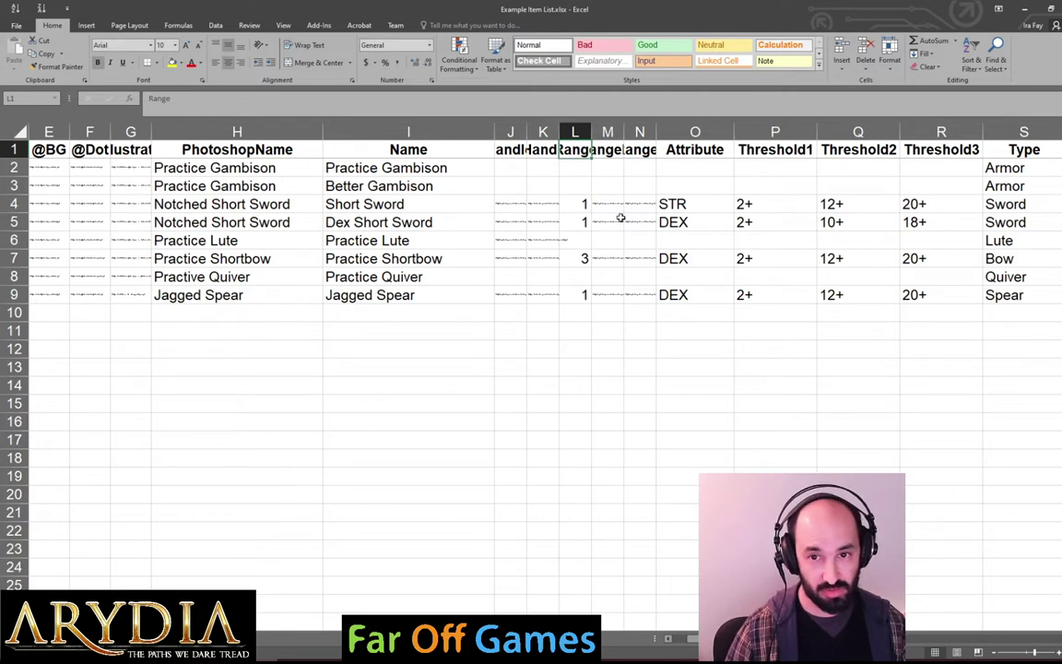
pyautogui.click(576, 258)
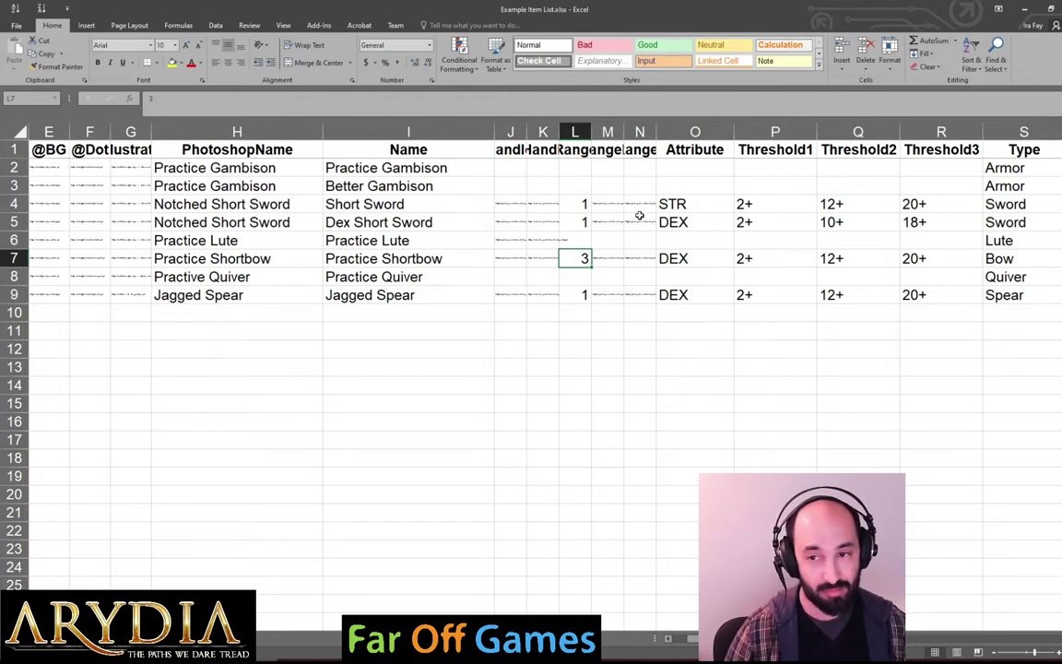
# Select the Short Sword's attribute in O4, and switch to InDesign to preview the Short Sword record
pyautogui.click(687, 204)
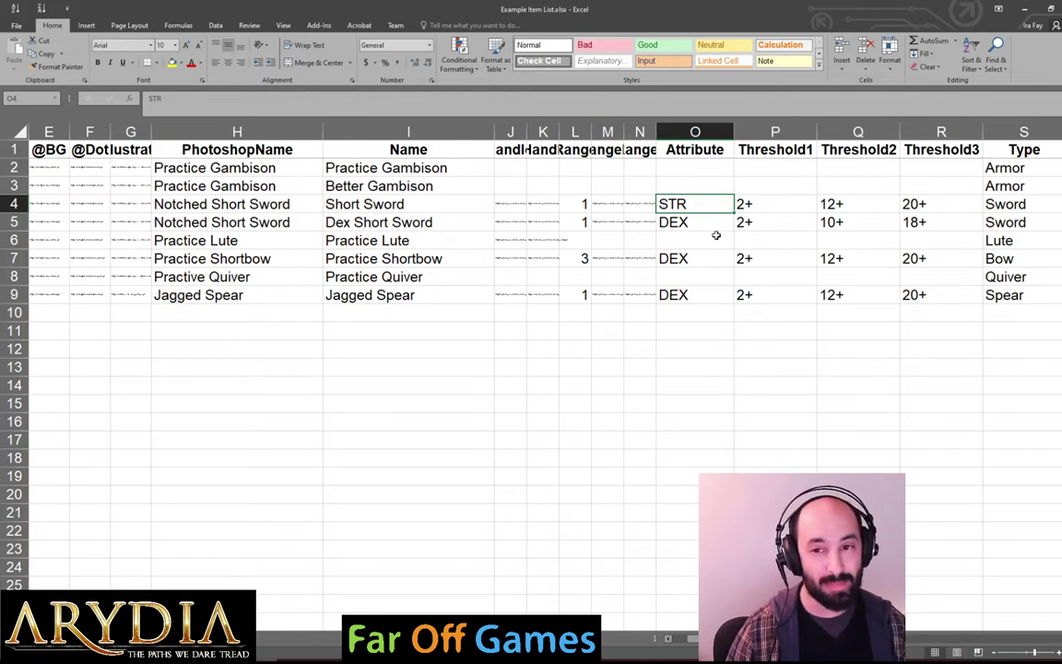
pyautogui.hotkey('alt', 'Tab')
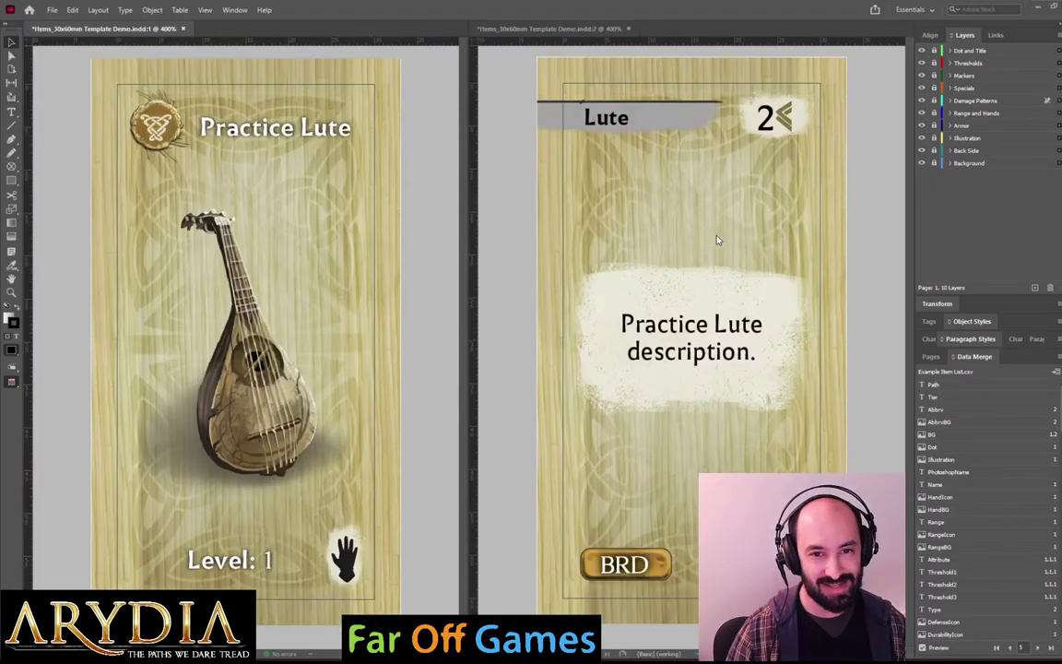
pyautogui.click(1009, 647)
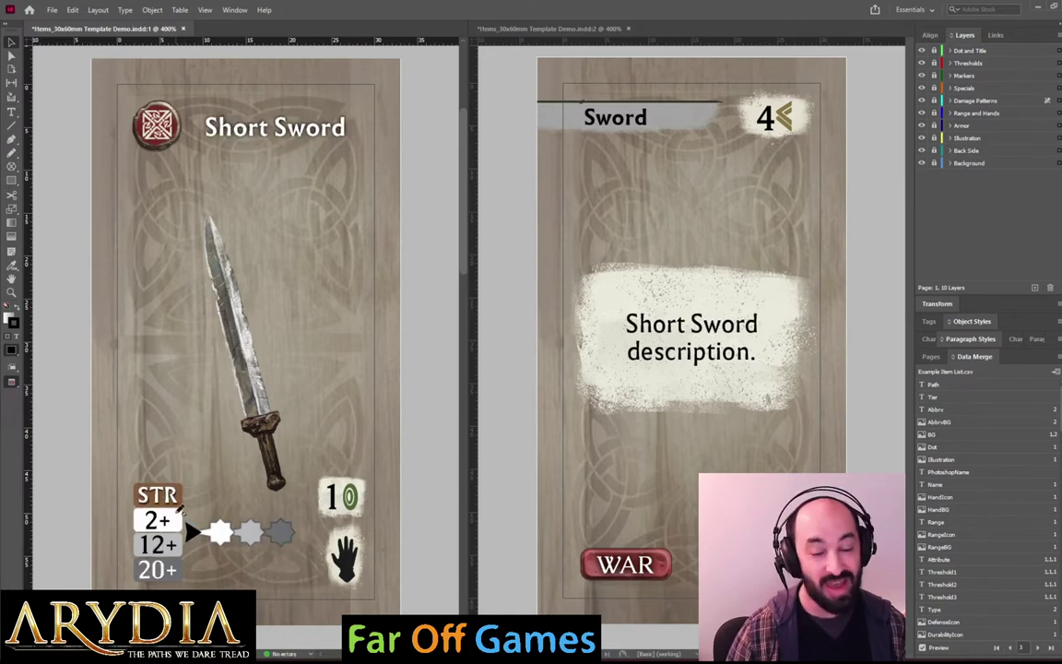
# Return to the Excel list, compare the attributes in O4 and O5, and highlight the weapon data in J4:R9
pyautogui.hotkey('alt', 'Tab')
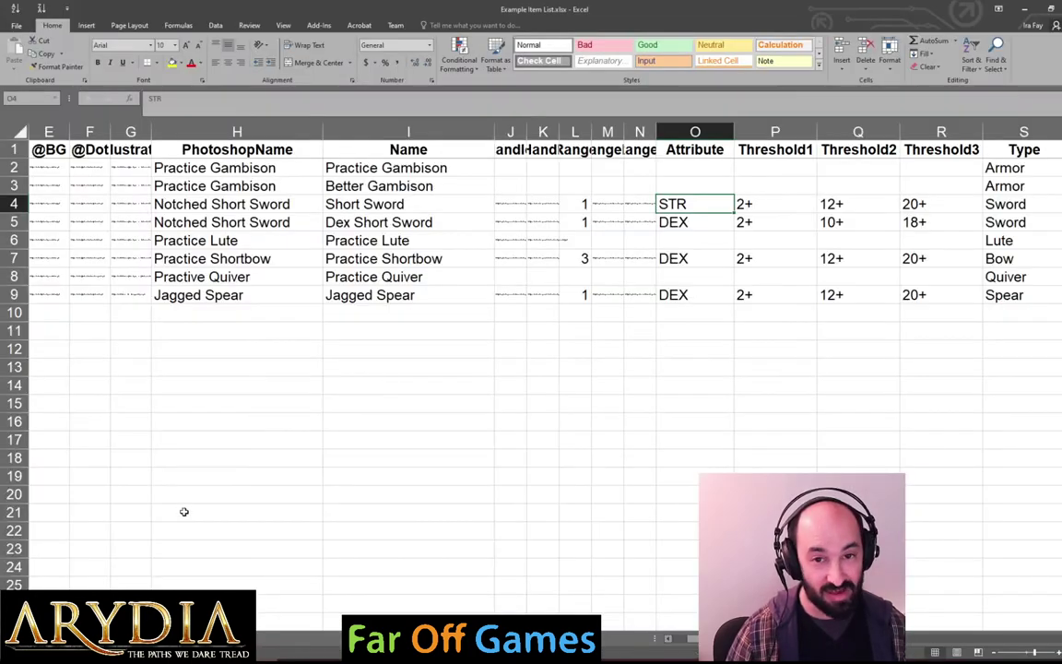
pyautogui.click(692, 220)
pyautogui.click(680, 204)
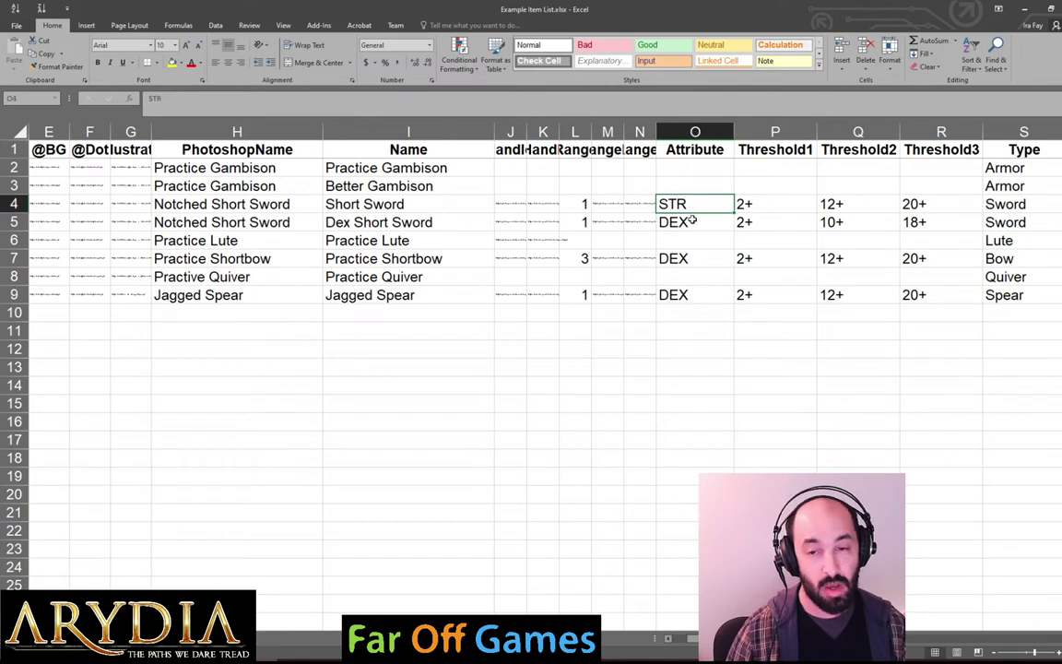
pyautogui.click(691, 220)
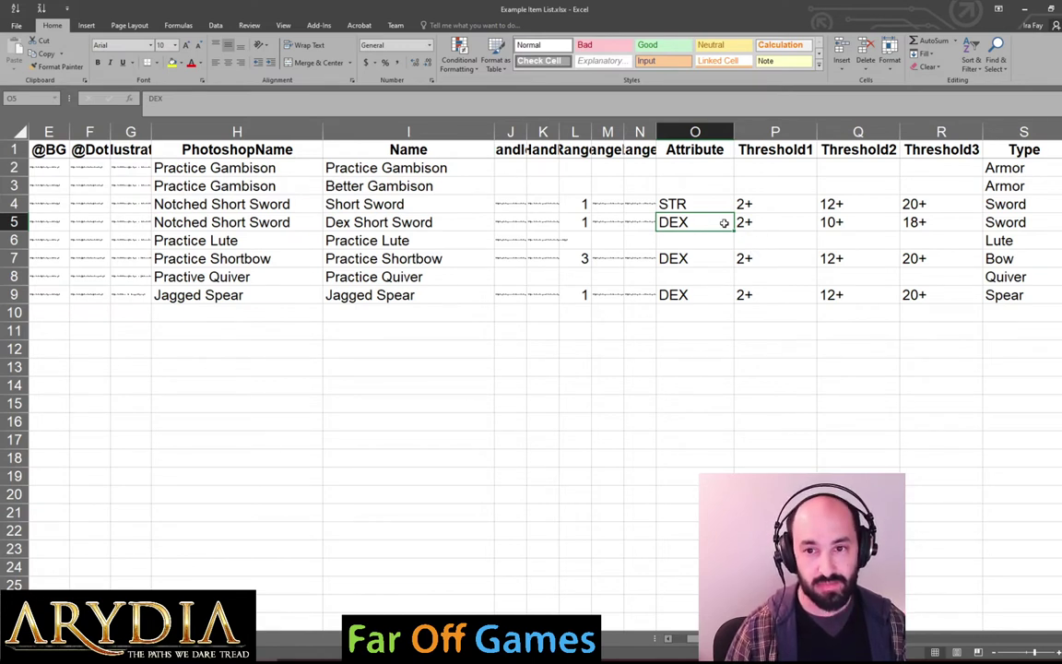
pyautogui.click(756, 184)
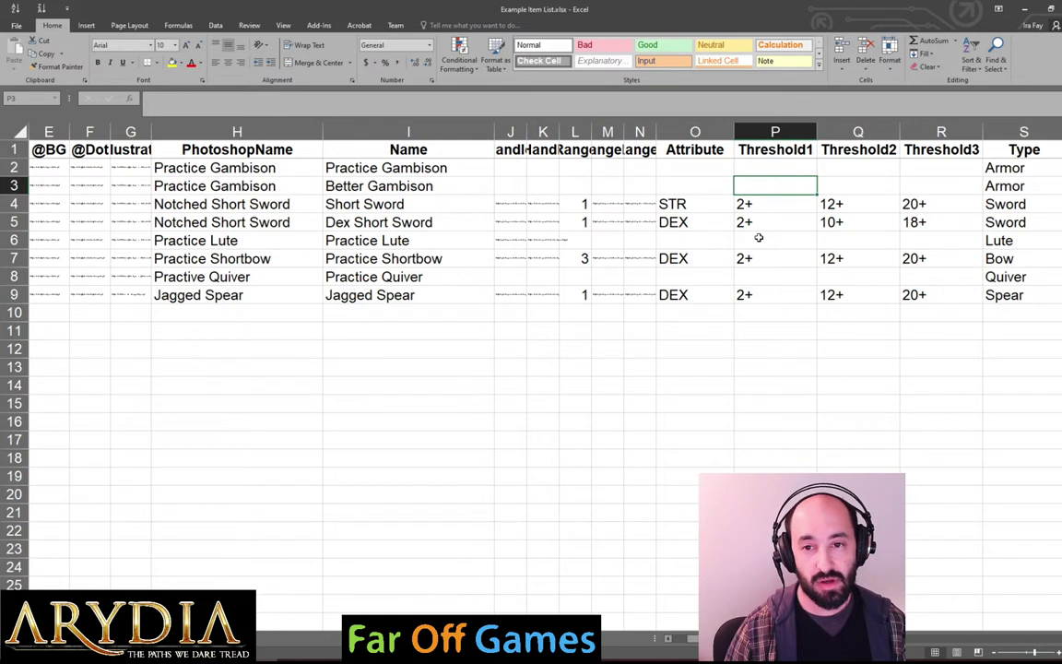
pyautogui.moveTo(502, 197); pyautogui.dragTo(926, 300)
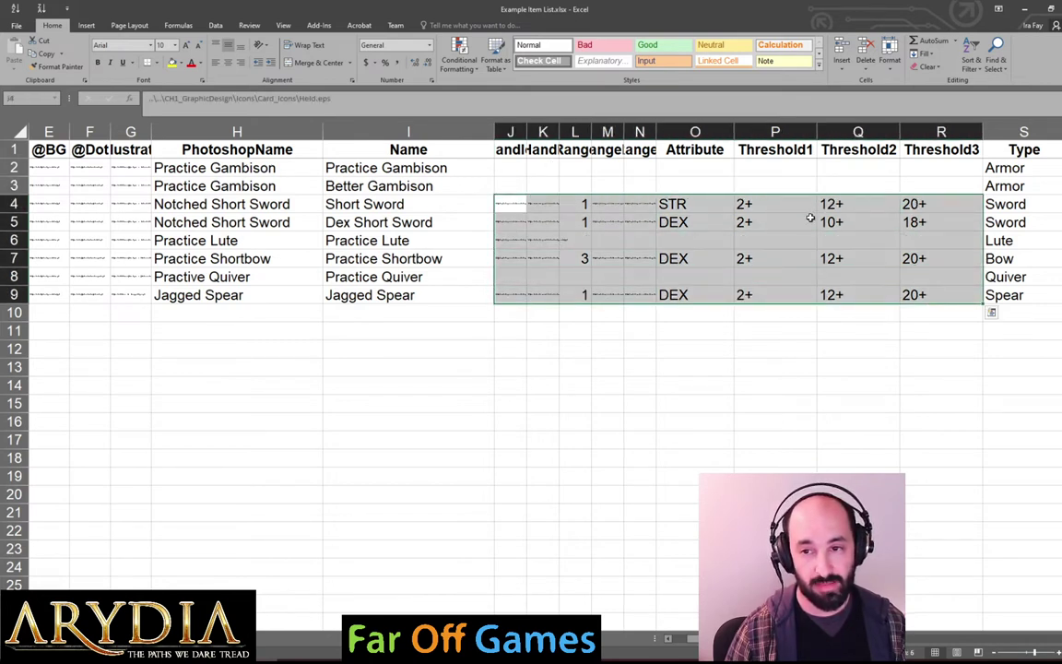
pyautogui.press('Right')
pyautogui.press('Right')
pyautogui.press('Right')
pyautogui.press('Right')
pyautogui.press('Right')
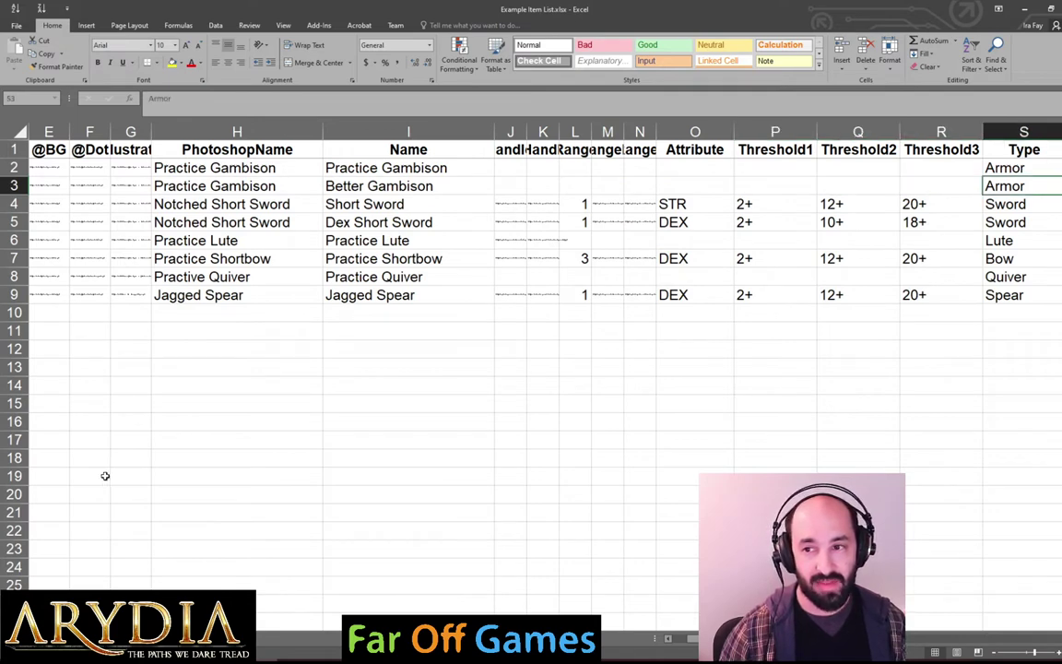
pyautogui.press('Right')
pyautogui.press('Right')
pyautogui.press('Right')
pyautogui.press('Right')
pyautogui.press('Right')
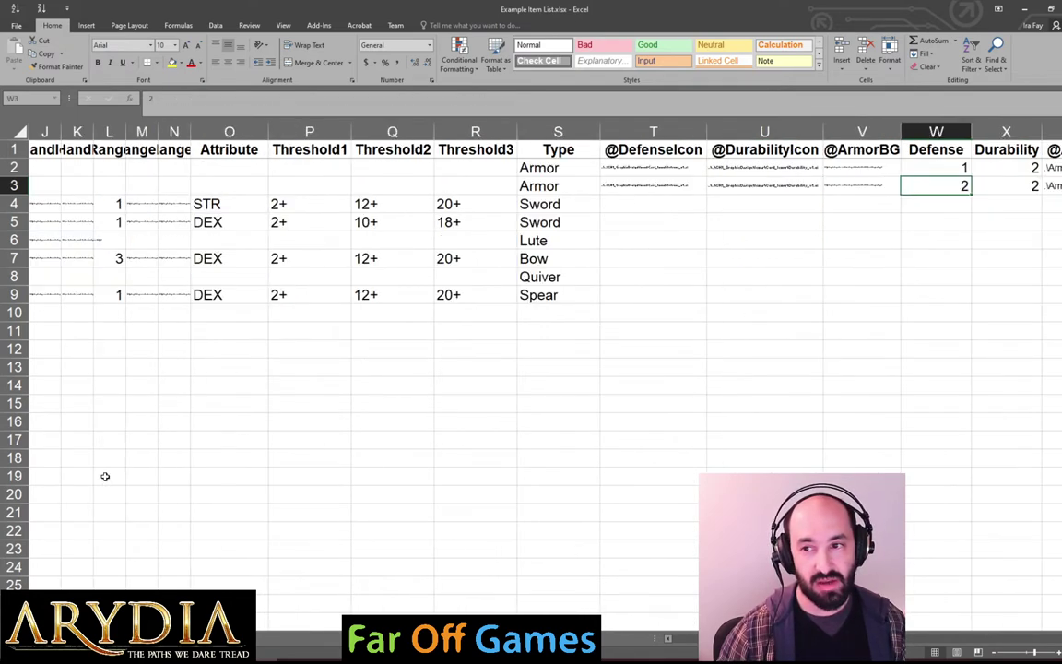
pyautogui.press('Left')
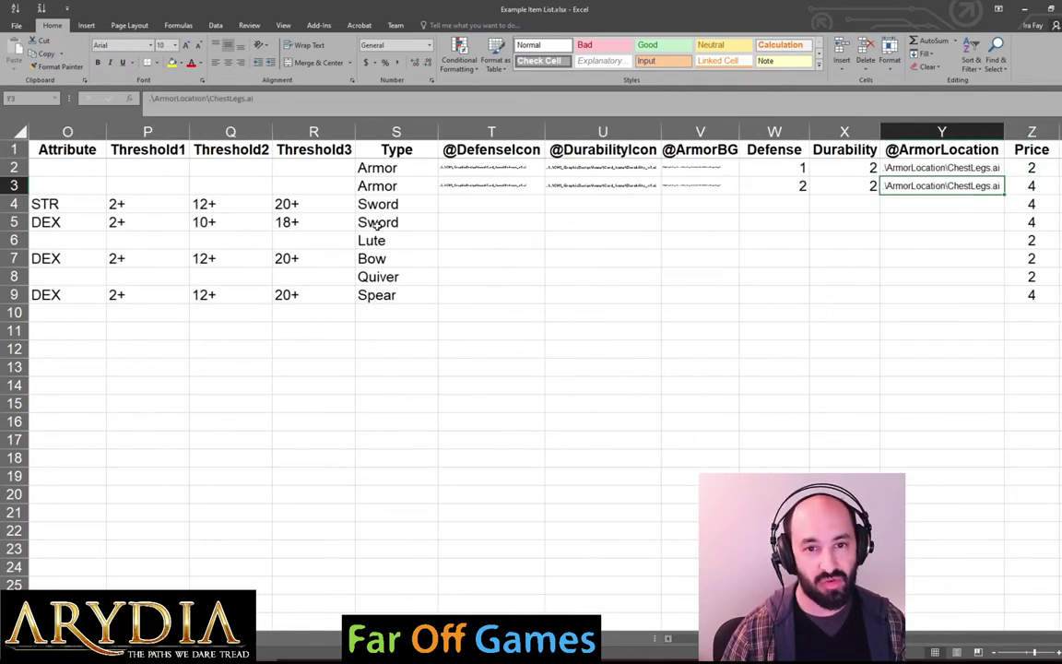
pyautogui.moveTo(482, 166); pyautogui.dragTo(908, 183)
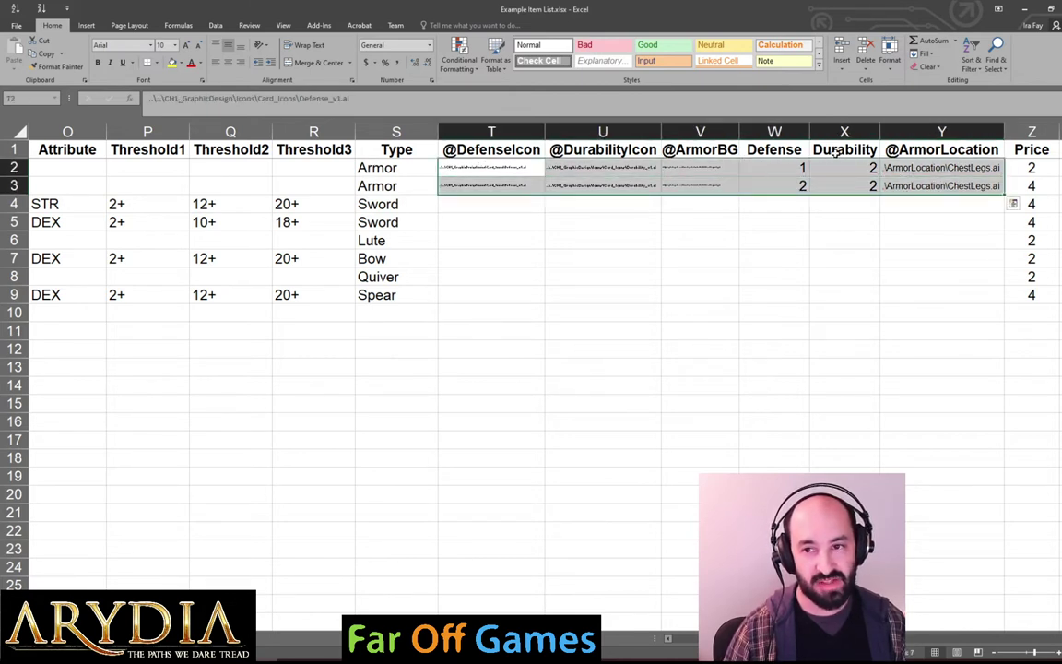
# Compare the armor location path in Y2 with the Better Gambison card previewed in InDesign, and return to the Excel list
pyautogui.click(959, 171)
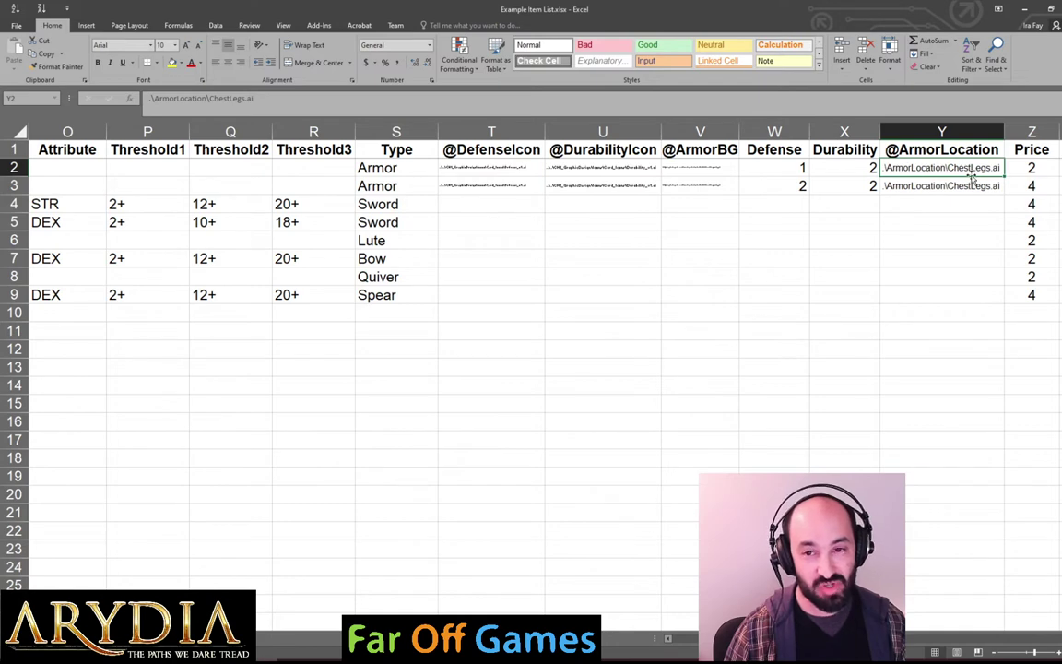
pyautogui.hotkey('alt', 'Tab')
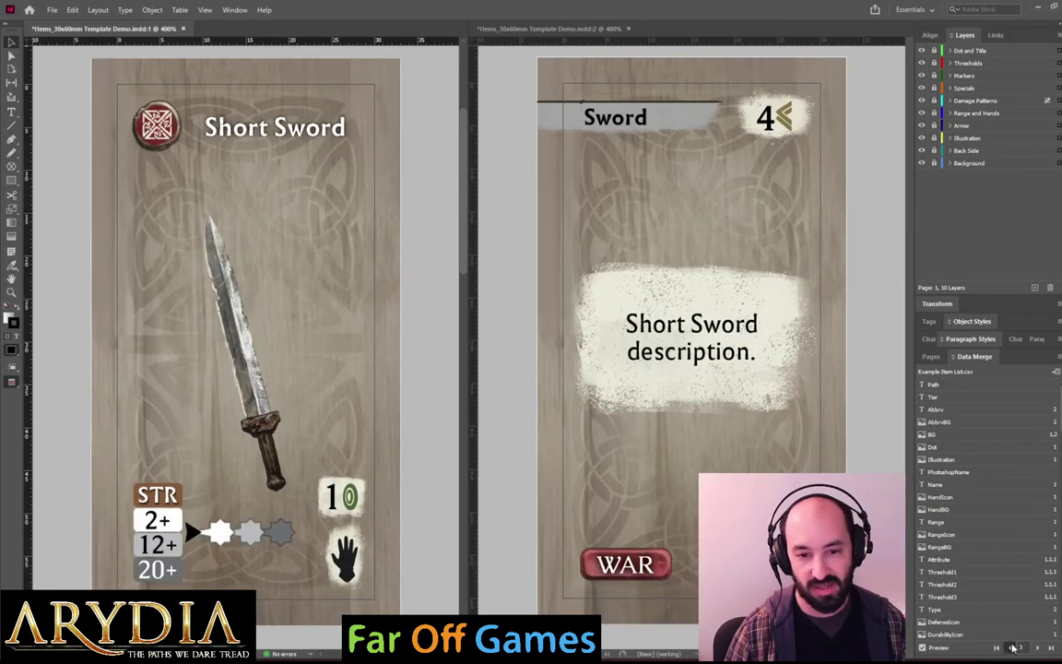
pyautogui.click(1036, 649)
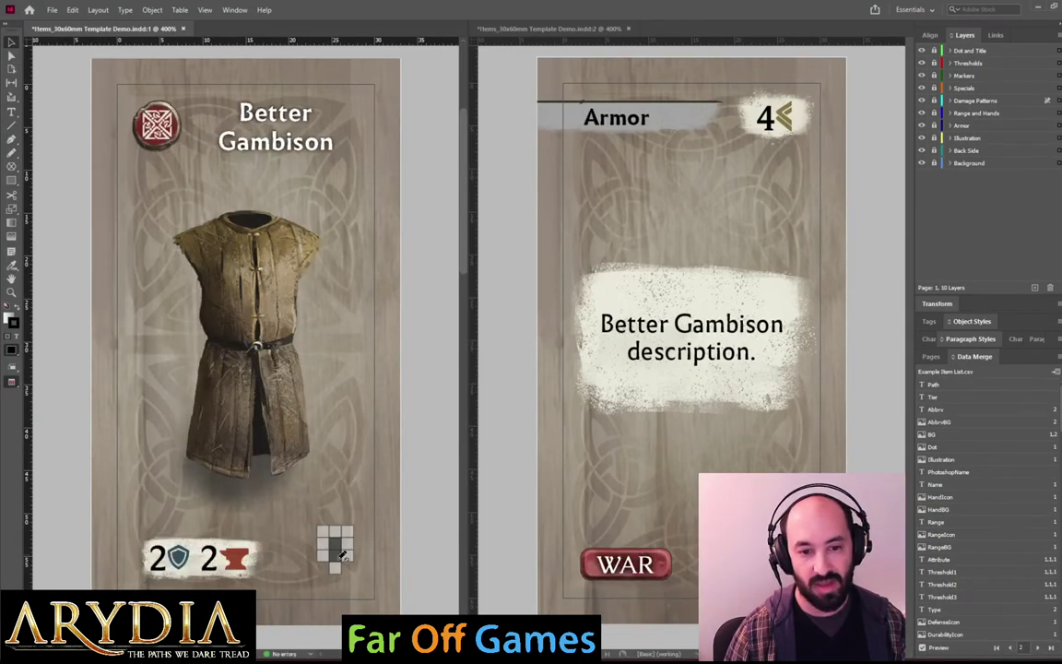
pyautogui.hotkey('alt', 'Tab')
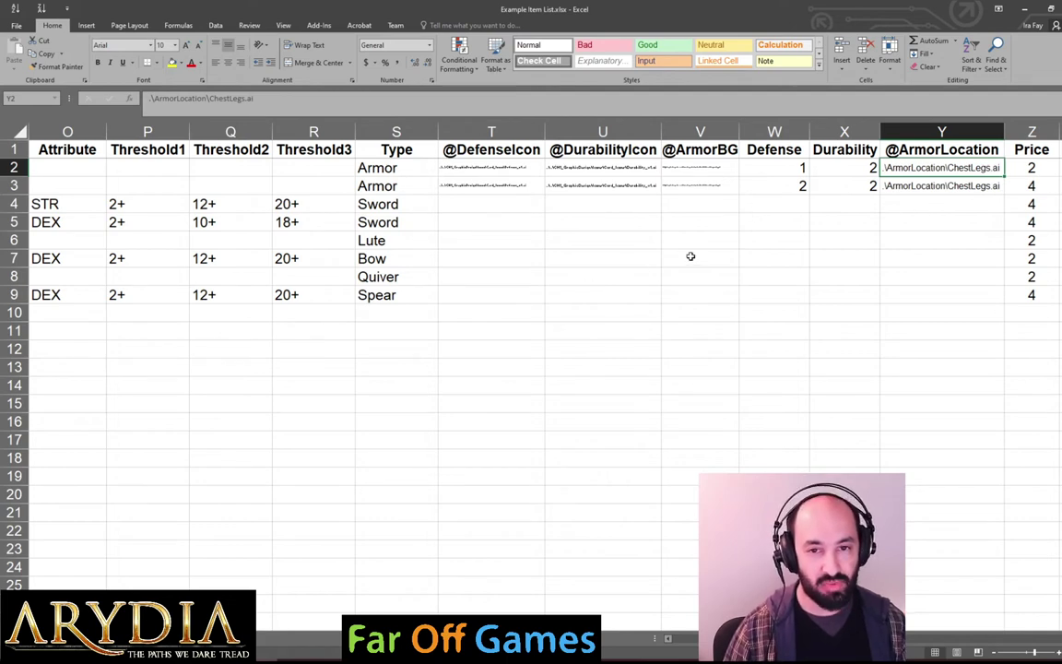
pyautogui.hotkey('alt', 'Tab')
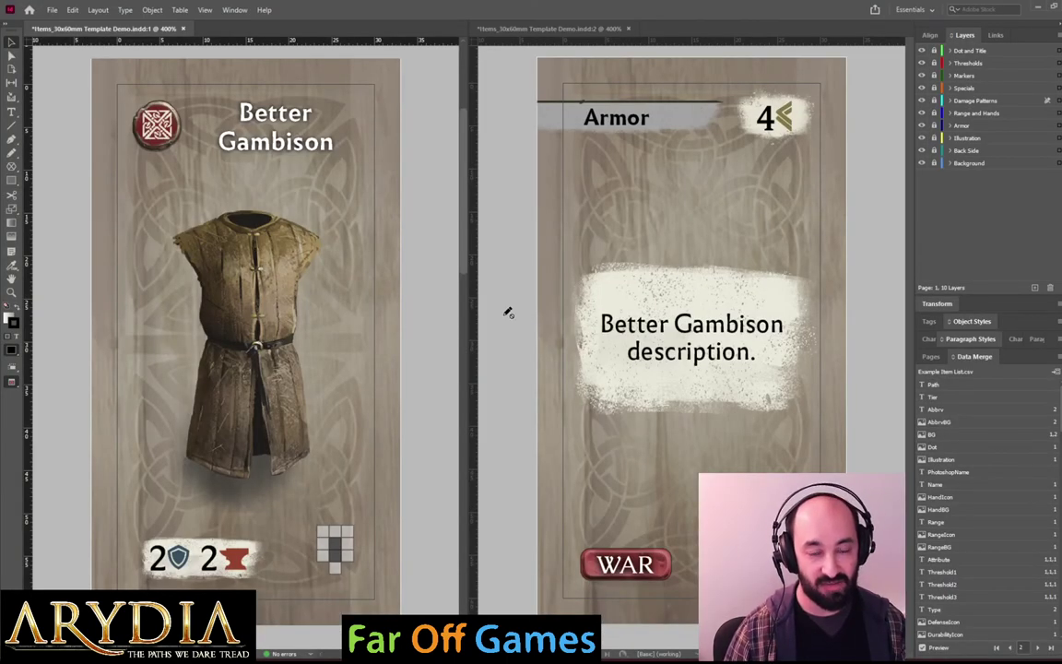
pyautogui.hotkey('alt', 'Tab')
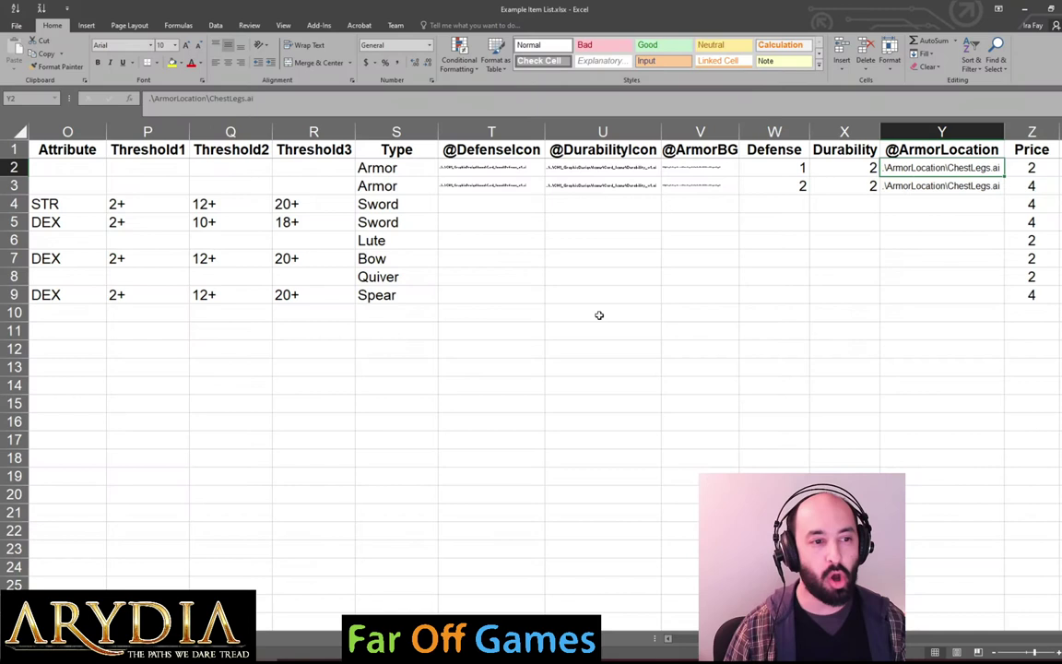
# Try shortening the armor location path in Y2 to .\ArmorLocation\Legs.ai, and undo the edit
pyautogui.doubleClick(962, 168)
pyautogui.moveTo(991, 168); pyautogui.dragTo(1025, 170)
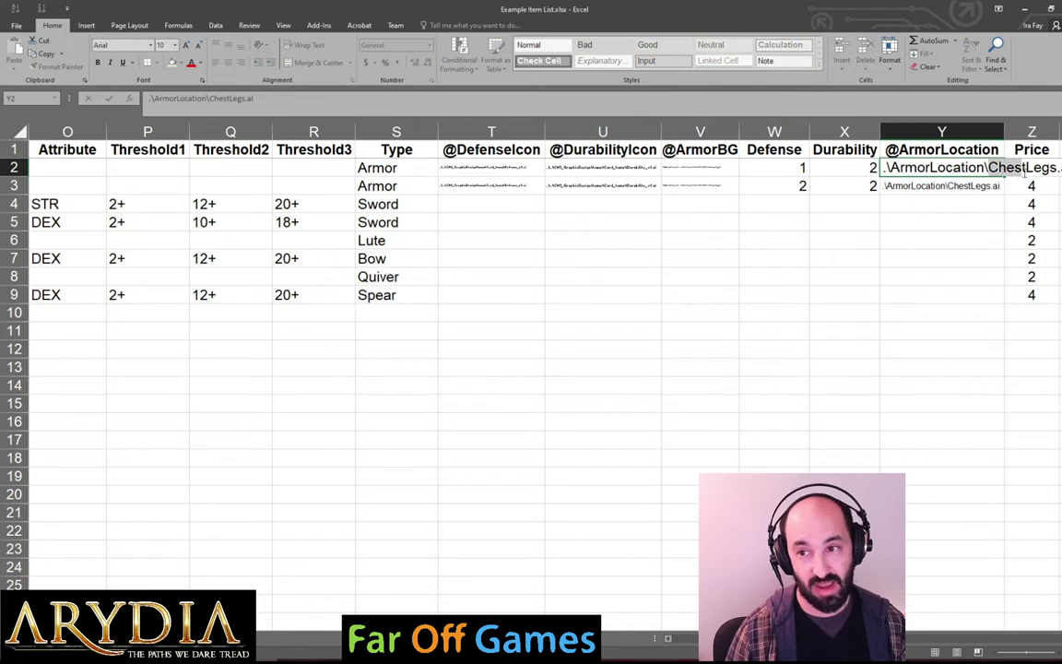
pyautogui.press('BackSpace')
pyautogui.press('Return')
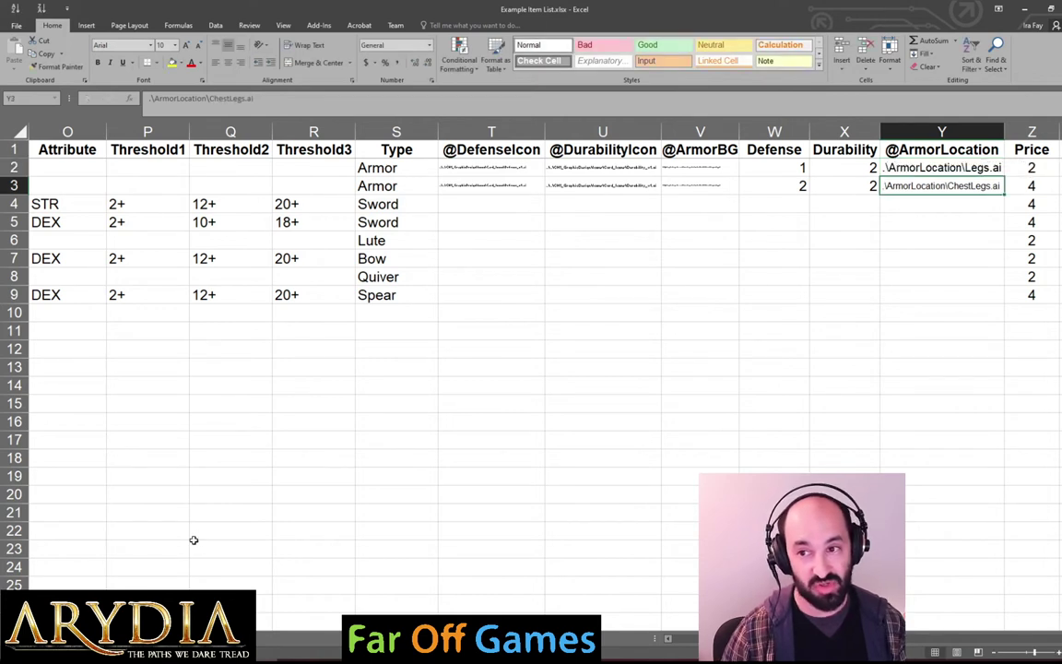
pyautogui.press('Up')
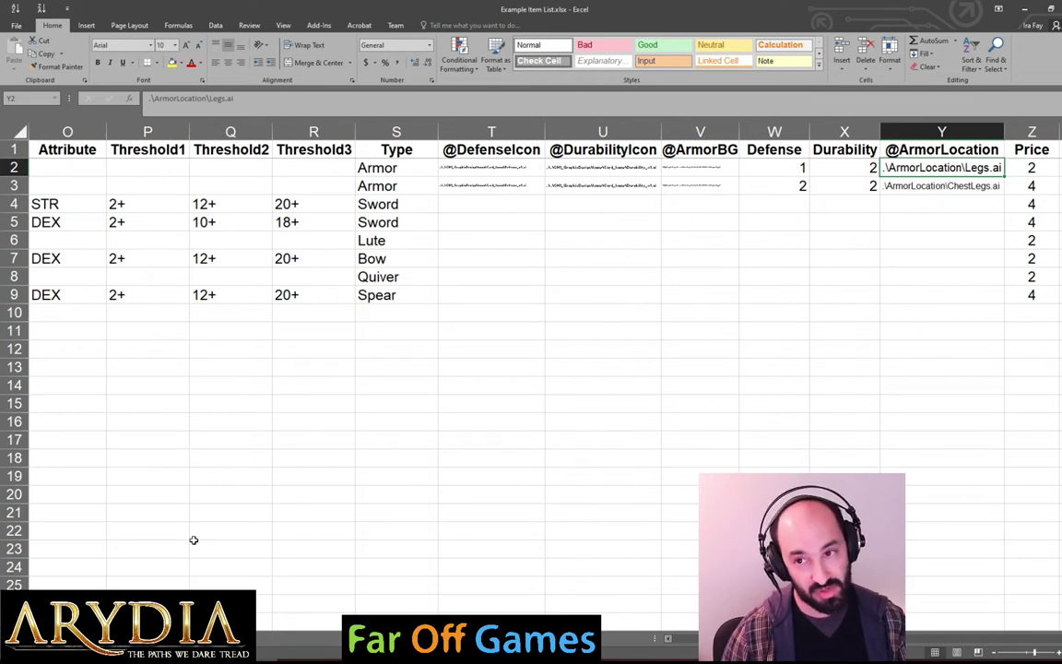
pyautogui.hotkey('ctrl', 'z')
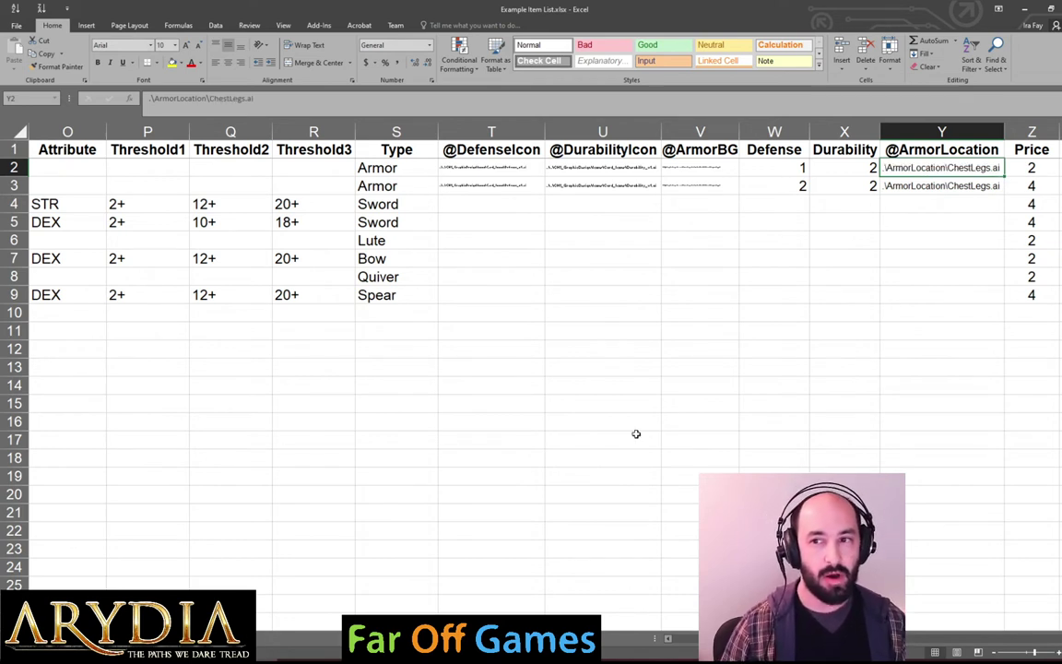
# Check the Practice Gambison's price in Z2 and examine the Description formula in AA2
pyautogui.click(1010, 169)
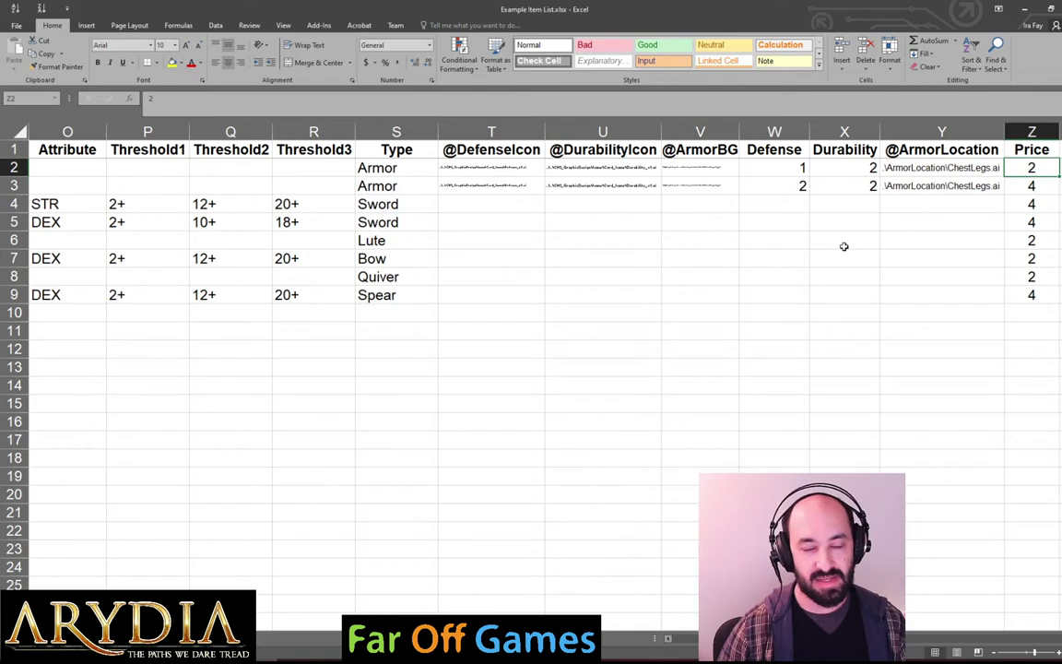
pyautogui.press('Right')
pyautogui.press('Right')
pyautogui.press('Right')
pyautogui.press('Left')
pyautogui.press('Left')
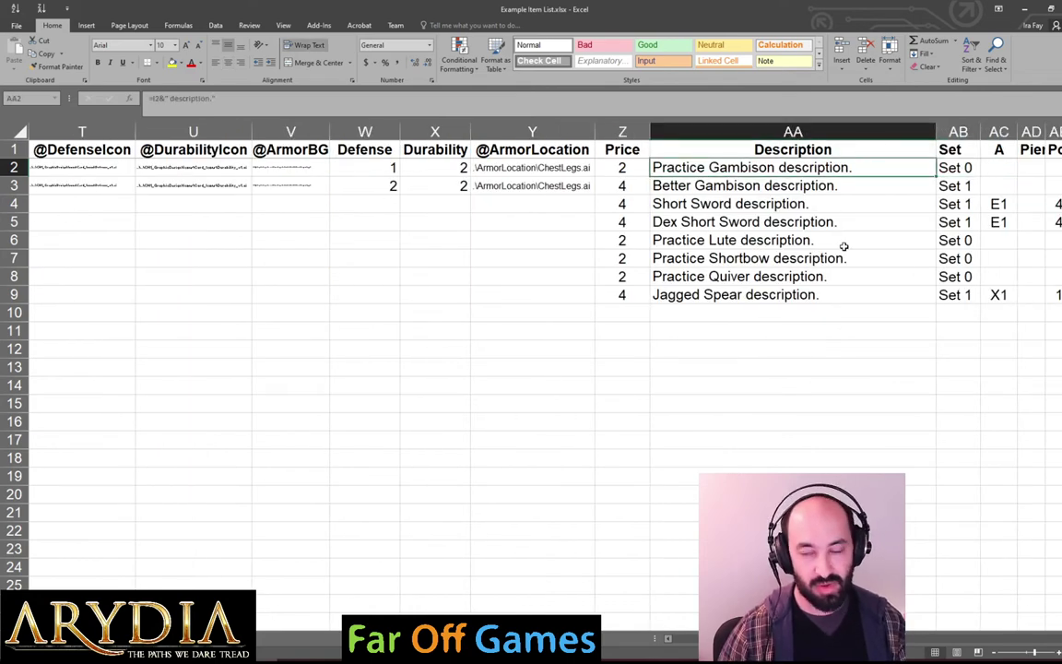
# Review the columns from Set through the first overlay column, and highlight AC4:AN5 for the Short Sword and Dex Short Sword
pyautogui.press('Right')
pyautogui.press('Right')
pyautogui.press('Right')
pyautogui.press('Right')
pyautogui.press('Right')
pyautogui.press('Right')
pyautogui.press('Right')
pyautogui.press('Right')
pyautogui.press('Right')
pyautogui.press('Right')
pyautogui.press('Right')
pyautogui.press('Right')
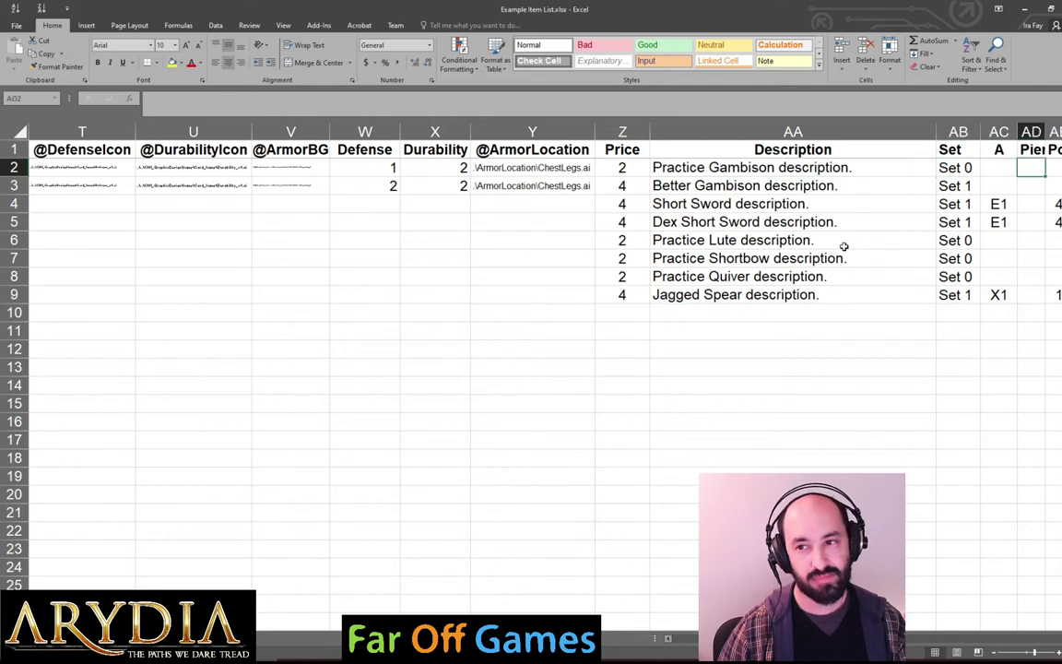
pyautogui.press('Right')
pyautogui.press('Right')
pyautogui.press('Right')
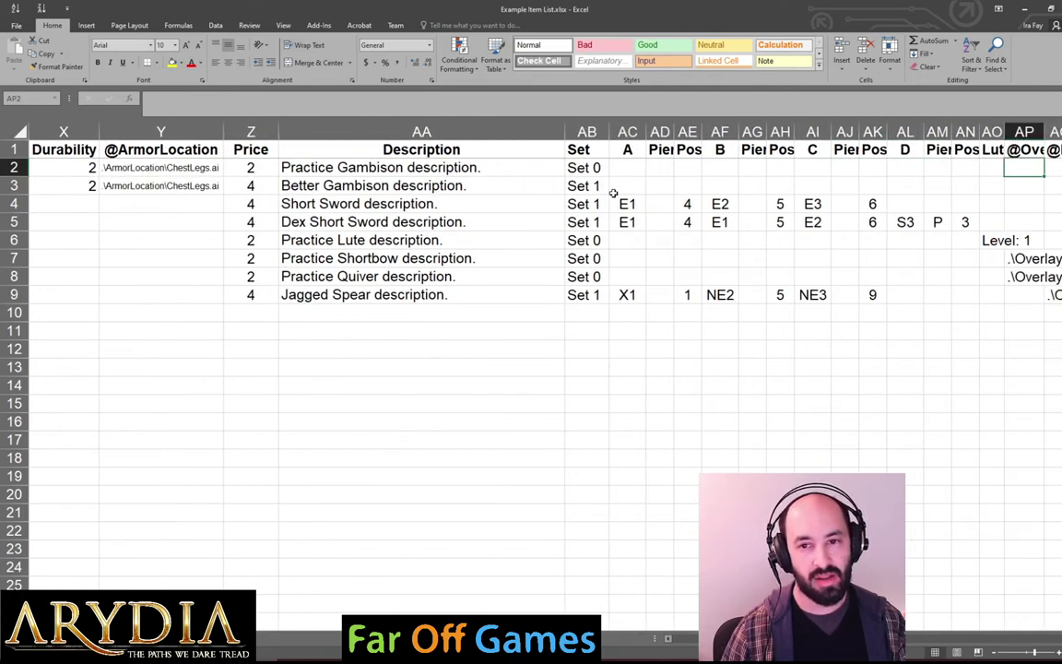
pyautogui.moveTo(623, 204); pyautogui.dragTo(968, 221)
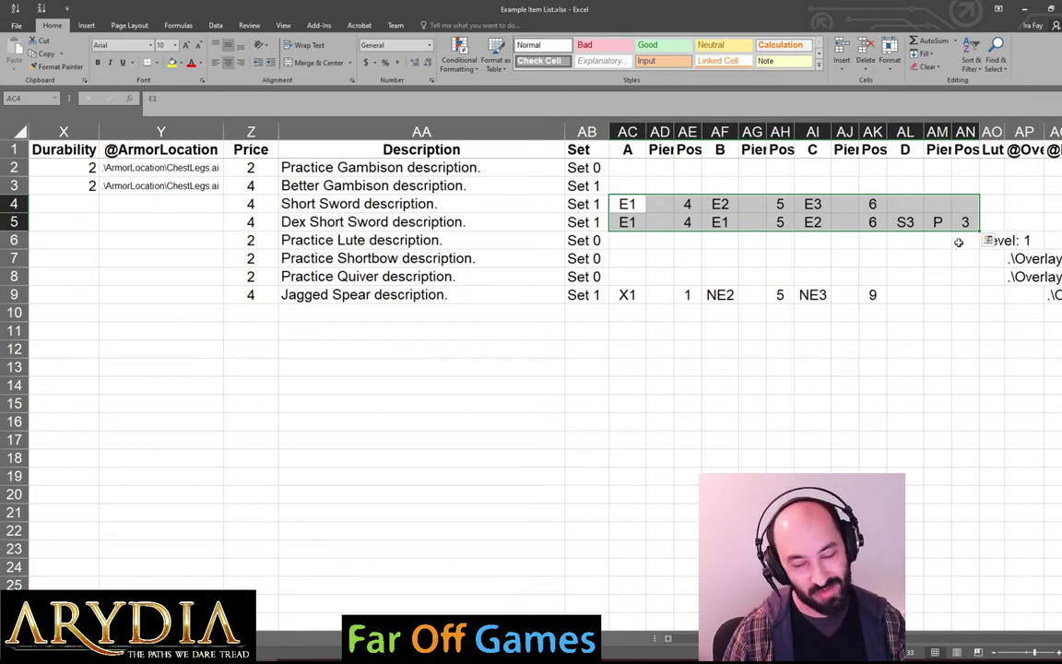
# Check the Practice Lute's level entry in AO6 and the blank lute cells for the other items in AO2:AO5
pyautogui.click(959, 242)
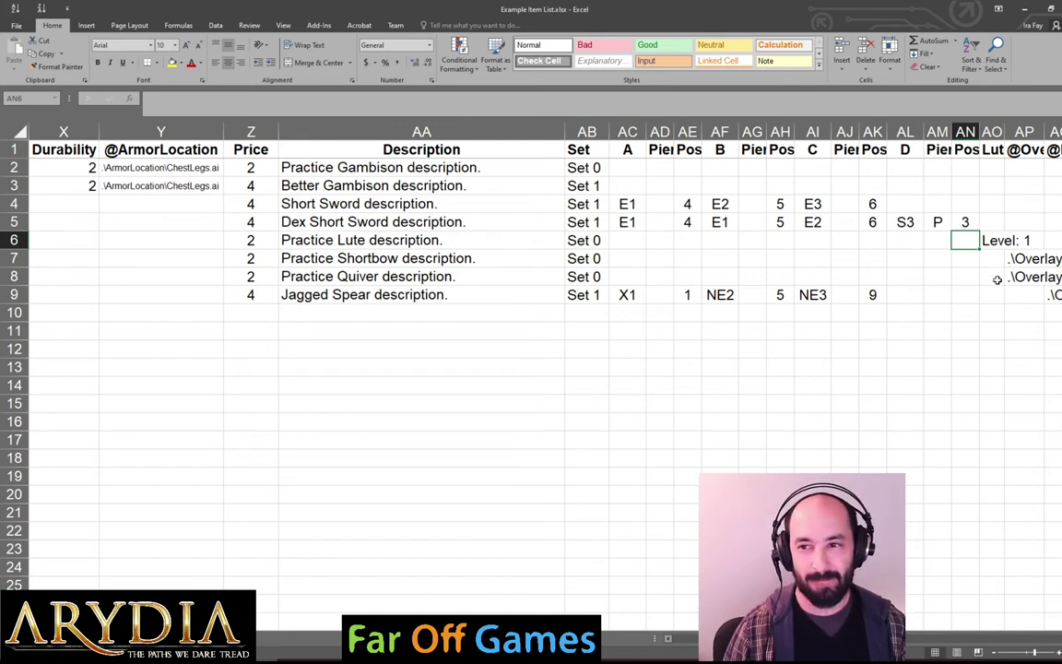
pyautogui.click(994, 241)
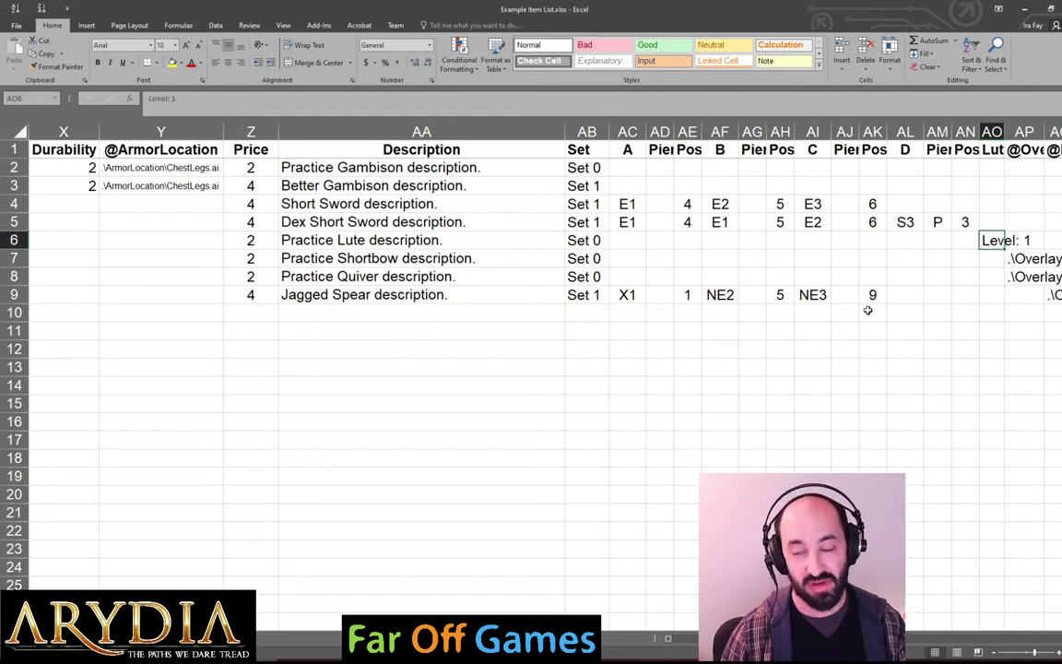
pyautogui.moveTo(991, 168); pyautogui.dragTo(1000, 235)
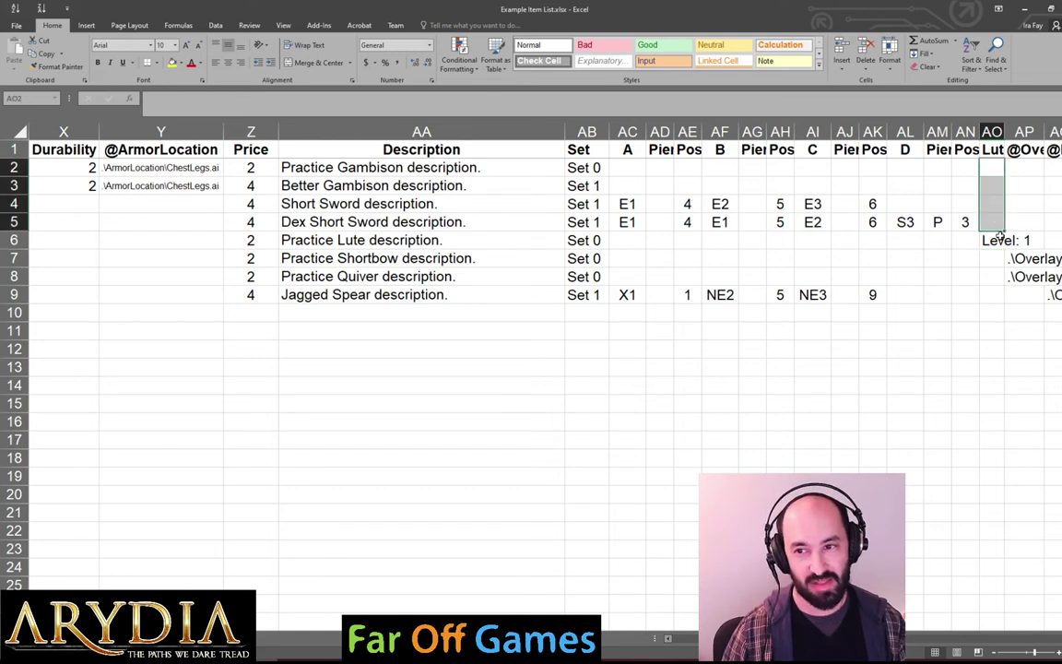
pyautogui.click(996, 240)
# Examine the Practice Shortbow's overlay path in AP7
pyautogui.press('Right')
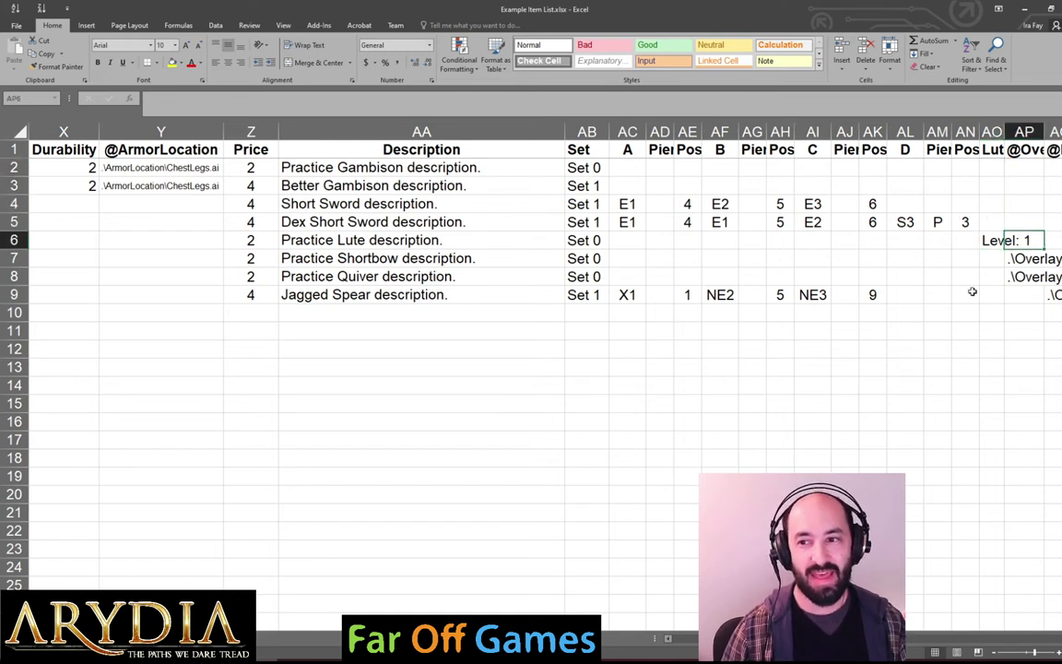
pyautogui.press('Right')
pyautogui.press('Right')
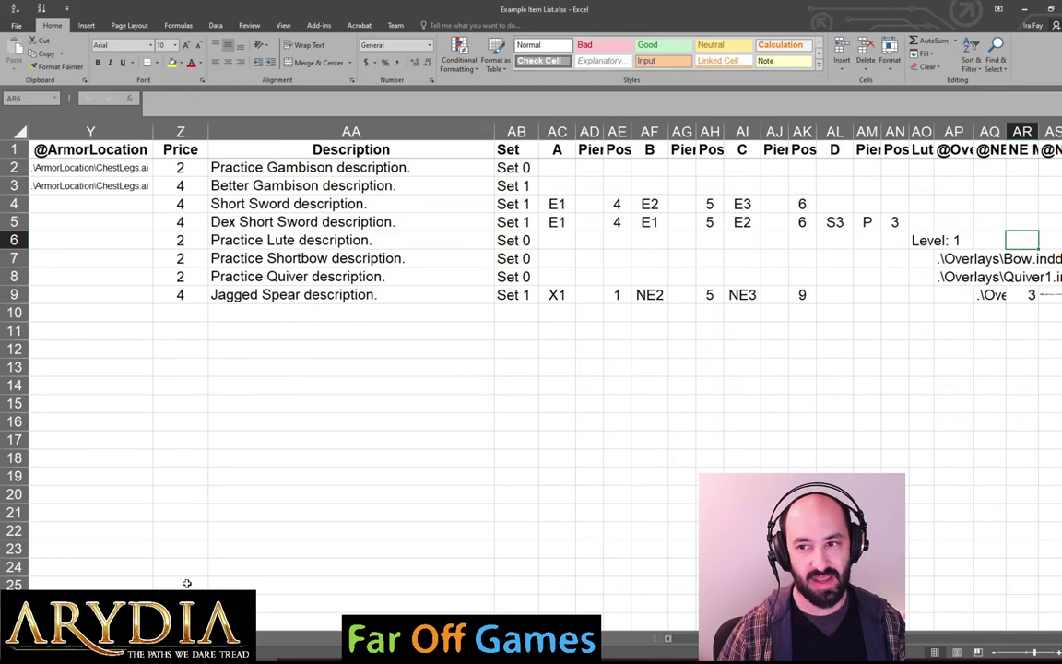
pyautogui.press('Left')
pyautogui.press('Left')
pyautogui.press('Down')
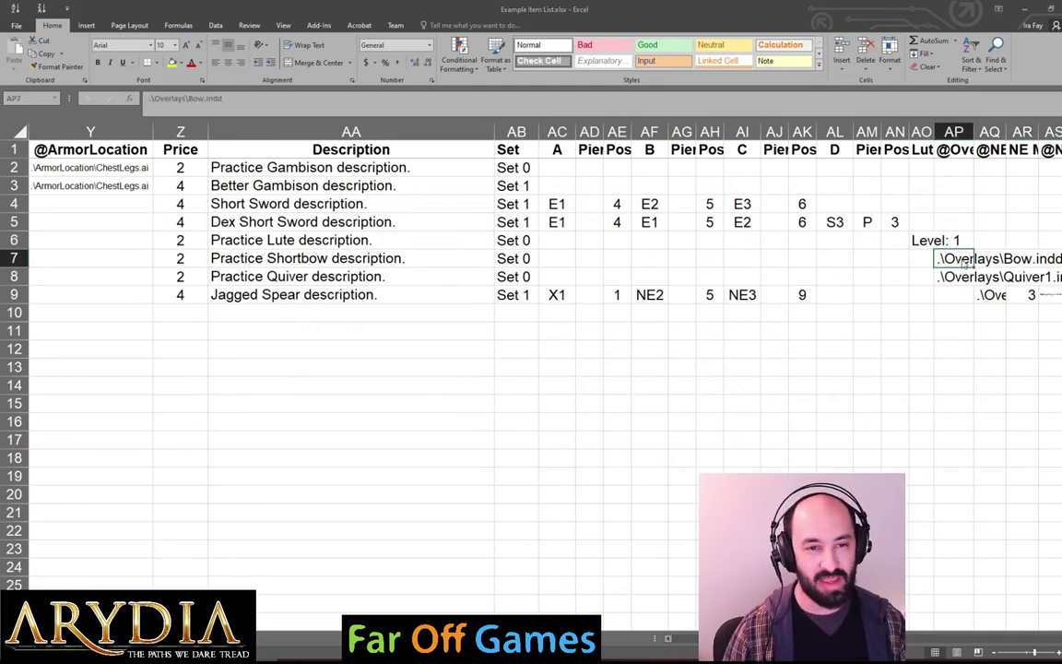
# Switch to InDesign and preview the merged cards from the Short Sword through the Practice Quiver
pyautogui.hotkey('alt', 'Tab')
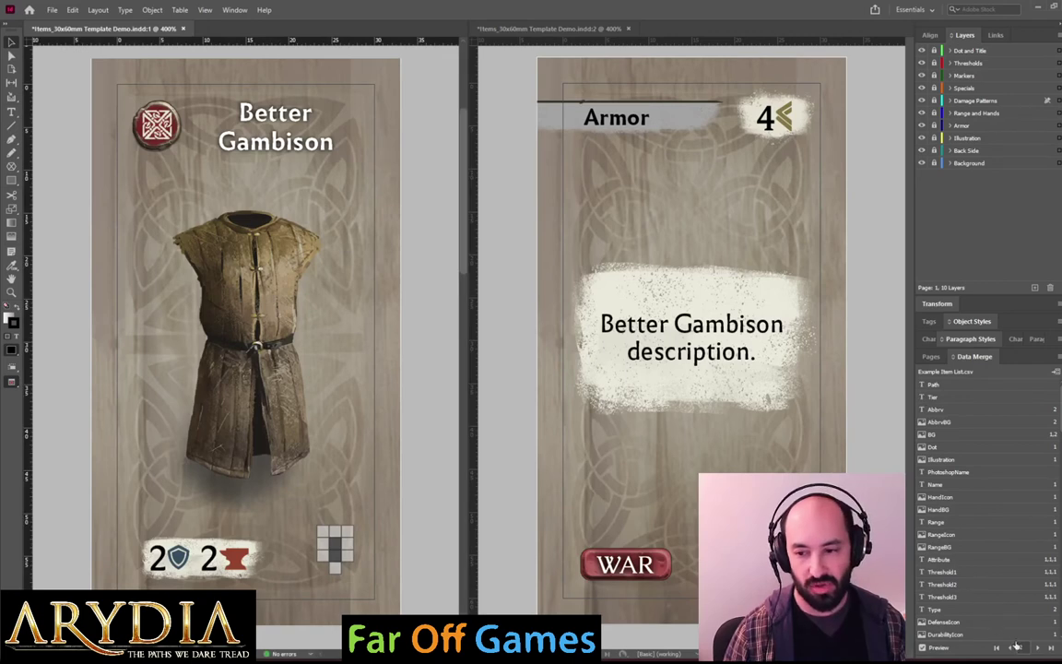
pyautogui.click(1038, 648)
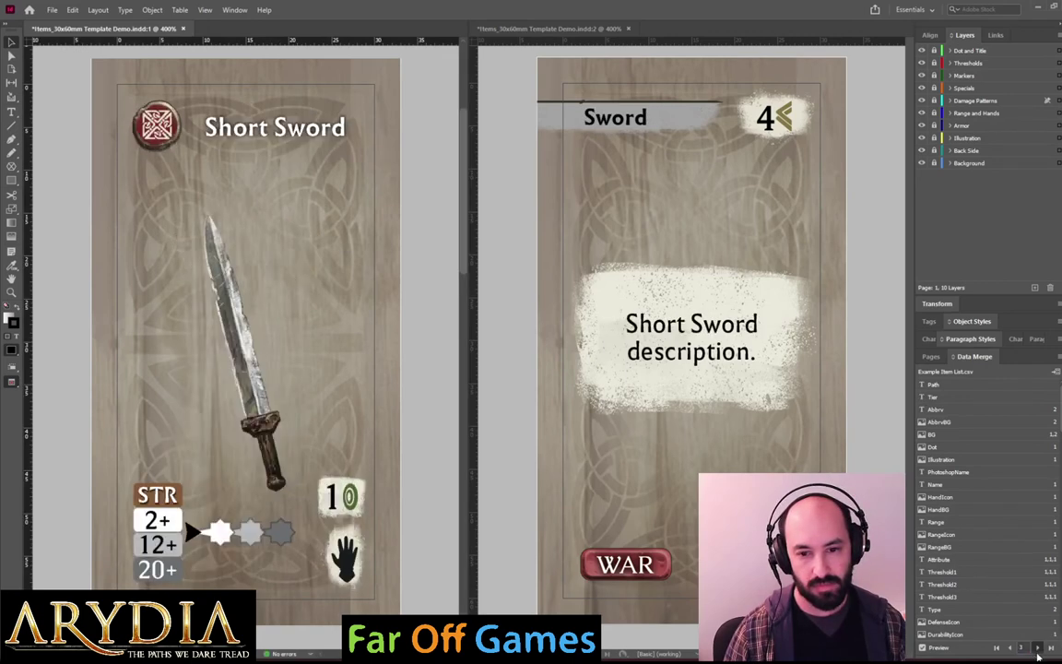
pyautogui.click(1037, 648)
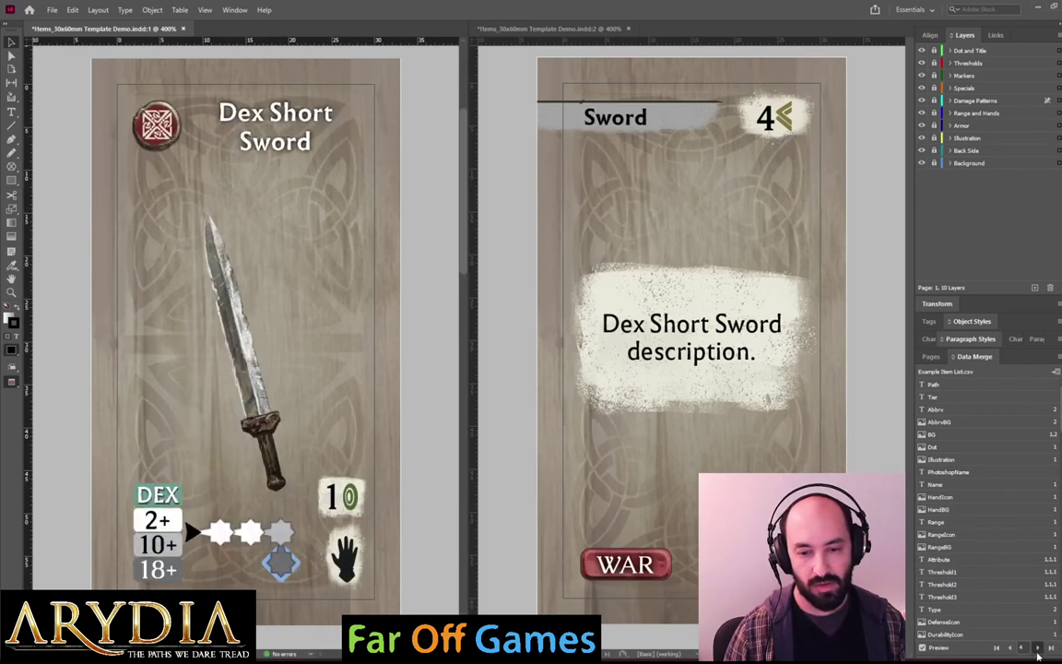
pyautogui.click(1038, 648)
pyautogui.click(1037, 648)
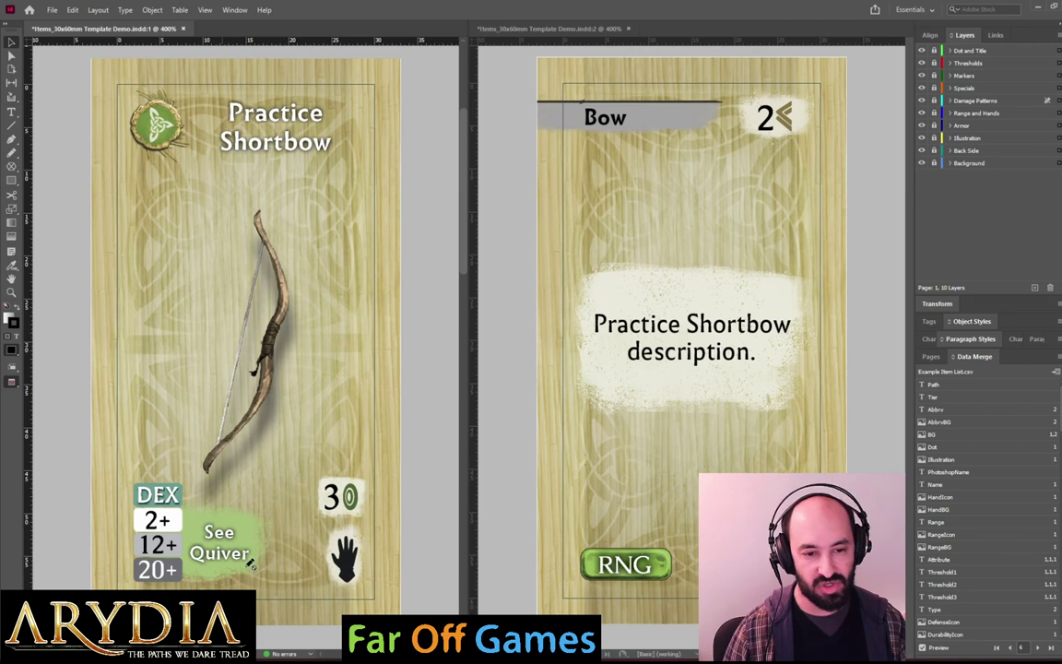
pyautogui.click(1040, 650)
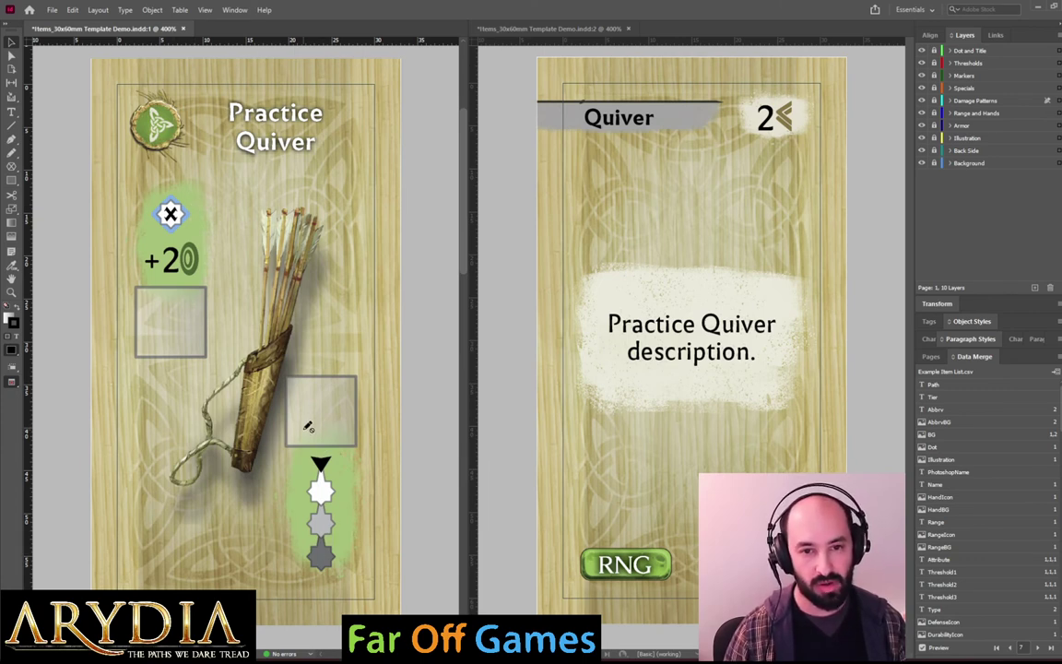
# Return to the Excel list and check the Jagged Spear's marker overlay path in AQ9 and marker value in AR9
pyautogui.hotkey('alt', 'Tab')
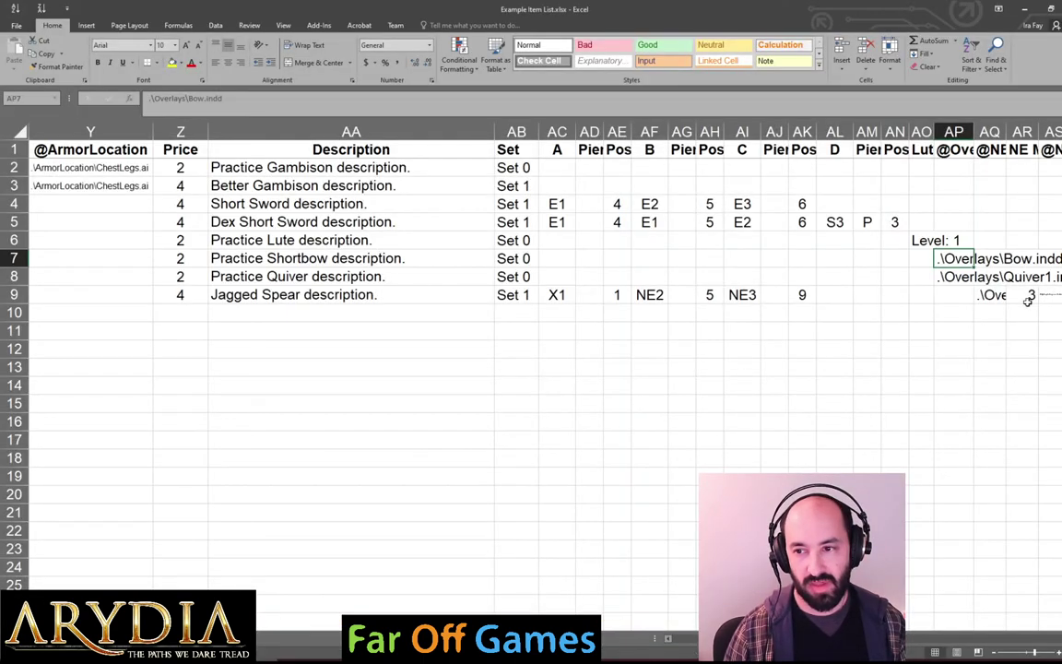
pyautogui.press('Down')
pyautogui.press('Down')
pyautogui.press('Right')
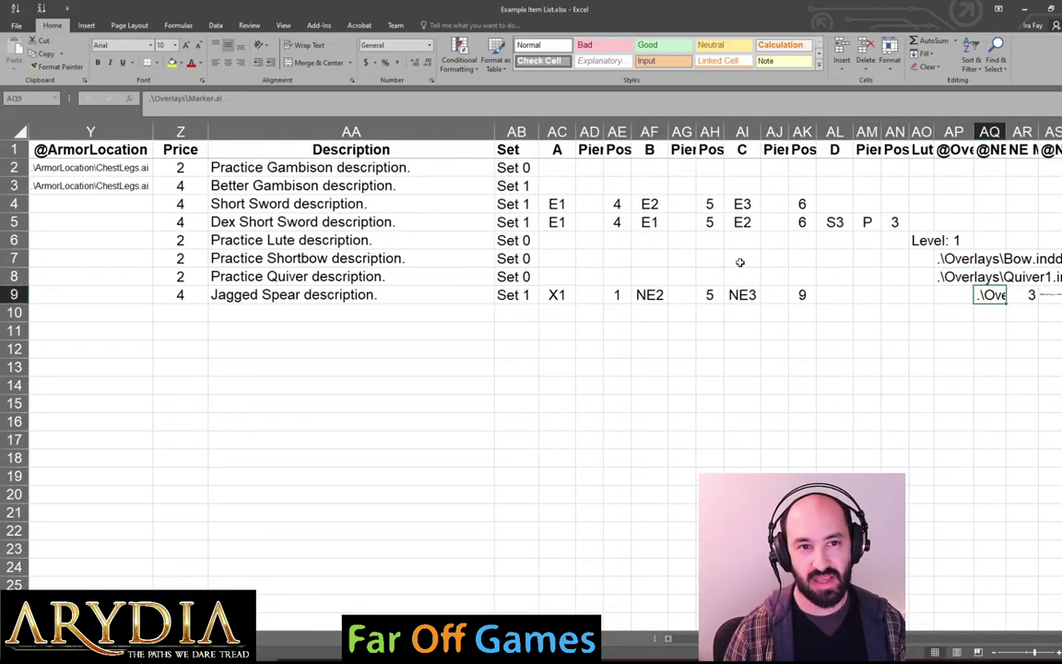
pyautogui.click(1027, 295)
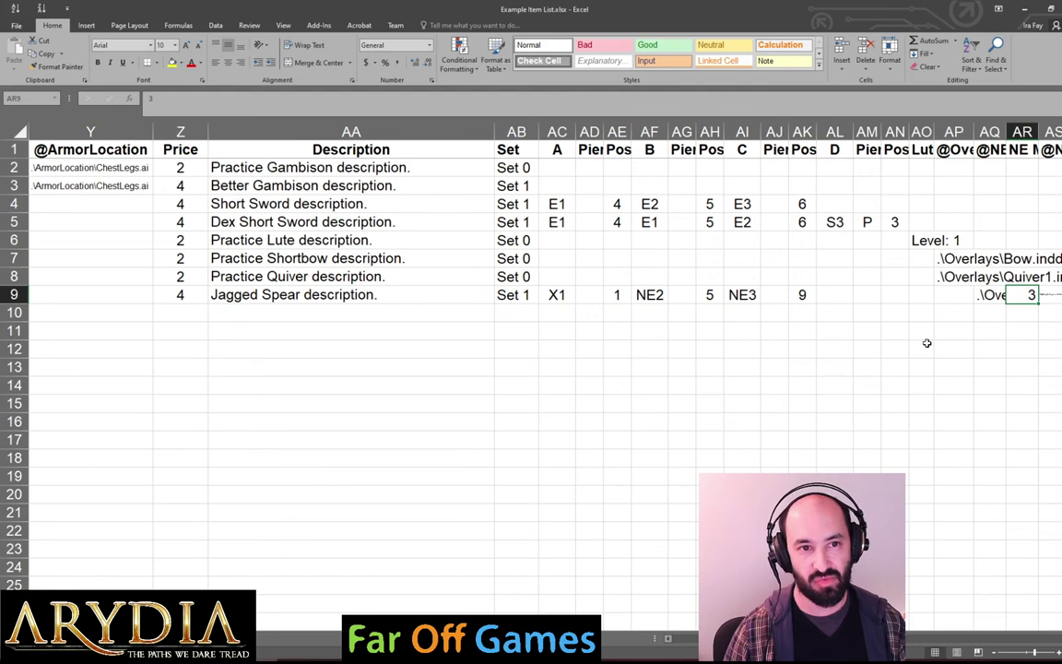
# Preview the Jagged Spear card in InDesign, and return to Excel to check the Practice Quiver's overlay path in AP8
pyautogui.hotkey('alt', 'Tab')
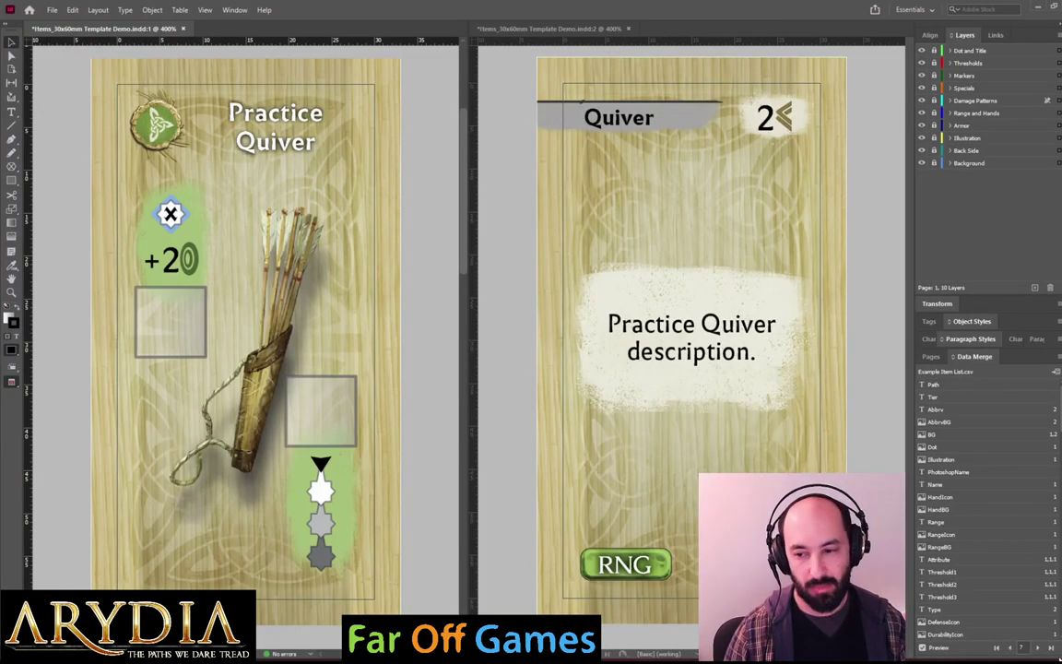
pyautogui.click(1037, 648)
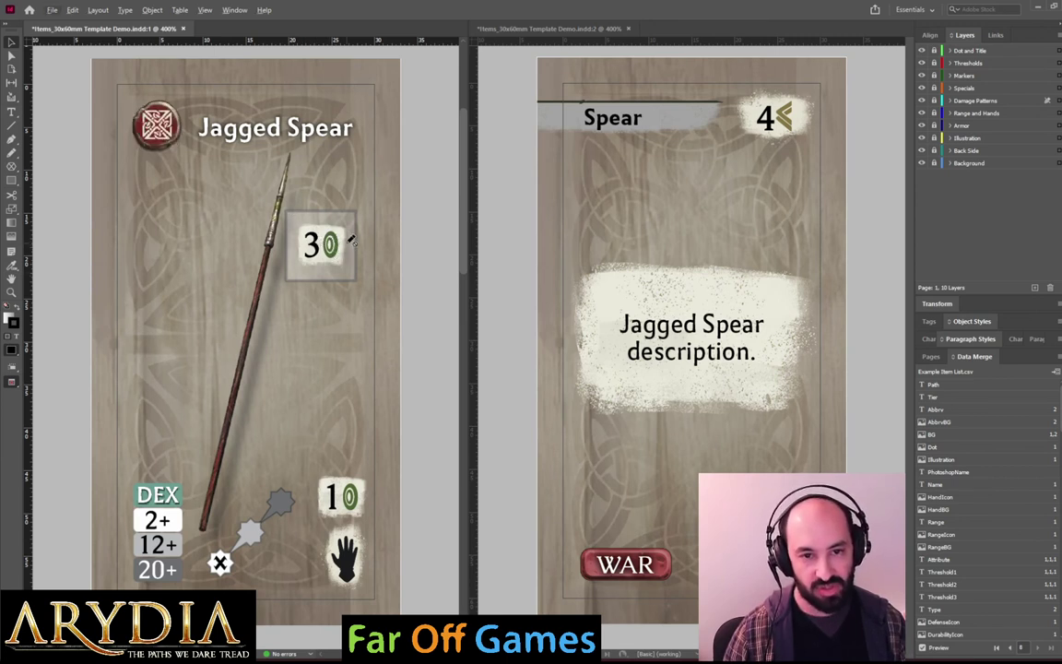
pyautogui.hotkey('alt', 'Tab')
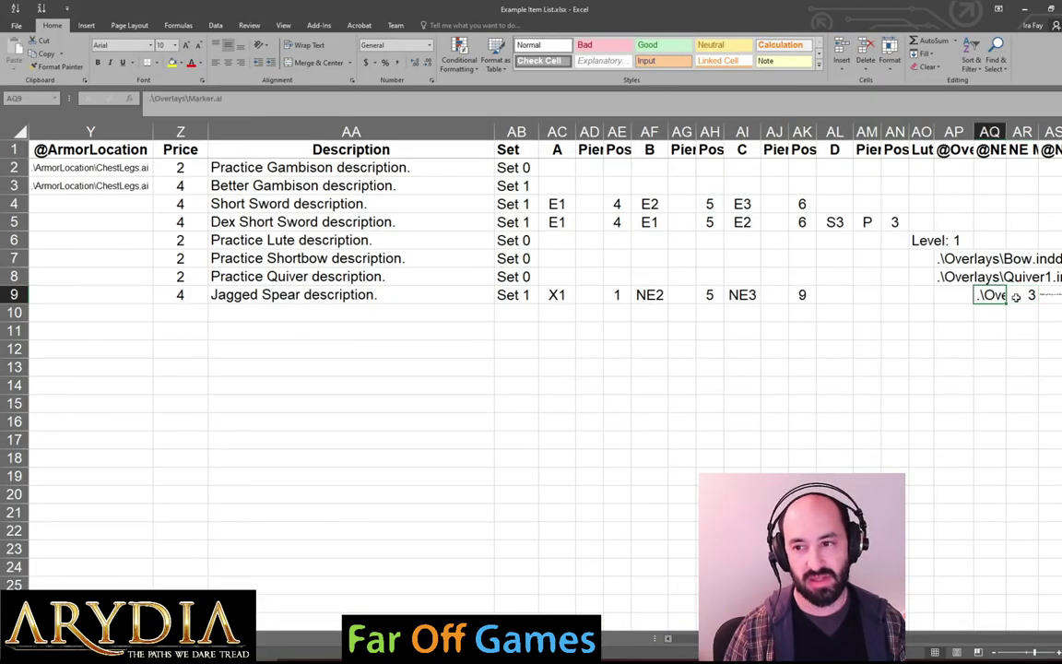
pyautogui.click(959, 280)
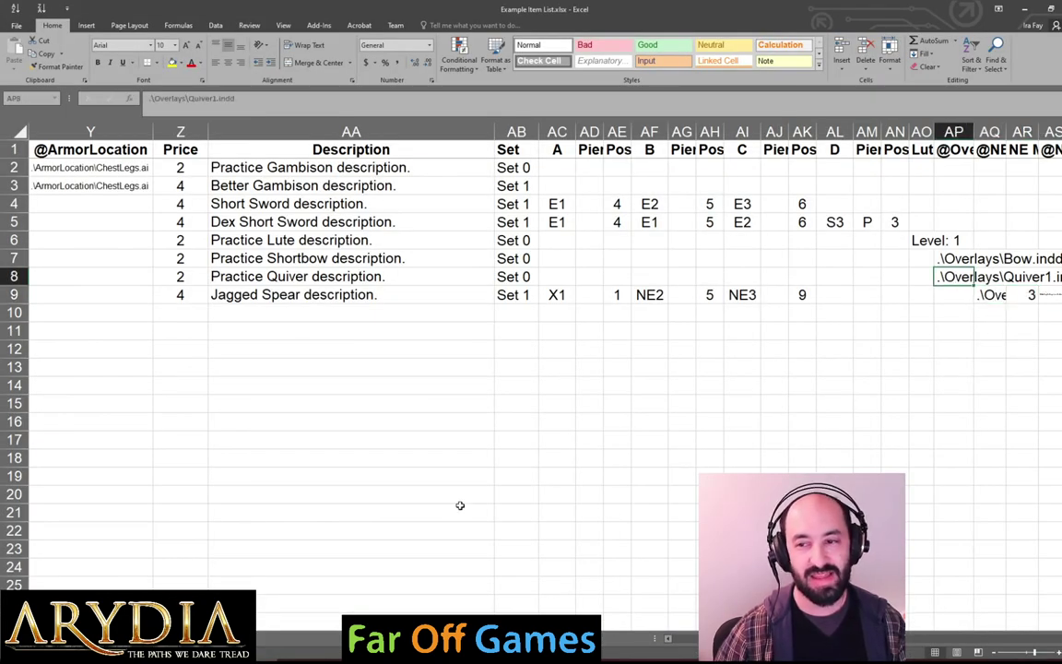
# Review the columns after the overlay path along row 8, from the column and row limits through the arrow image columns
pyautogui.press('Right')
pyautogui.press('Right')
pyautogui.press('Right')
pyautogui.press('Right')
pyautogui.press('Right')
pyautogui.press('Right')
pyautogui.press('Right')
pyautogui.press('Right')
pyautogui.press('Right')
pyautogui.press('Right')
pyautogui.press('Right')
pyautogui.press('Right')
pyautogui.press('Right')
pyautogui.press('Right')
pyautogui.press('Right')
pyautogui.press('Right')
pyautogui.press('Right')
pyautogui.press('Right')
pyautogui.press('Right')
pyautogui.press('Right')
pyautogui.press('Right')
pyautogui.press('Right')
pyautogui.press('Right')
pyautogui.press('Right')
pyautogui.press('Right')
pyautogui.press('Right')
pyautogui.press('Right')
pyautogui.press('Right')
pyautogui.press('Right')
pyautogui.press('Right')
pyautogui.press('Right')
pyautogui.press('Right')
pyautogui.press('Right')
pyautogui.press('Right')
pyautogui.press('Right')
pyautogui.press('Right')
pyautogui.press('Right')
pyautogui.press('Right')
pyautogui.press('Right')
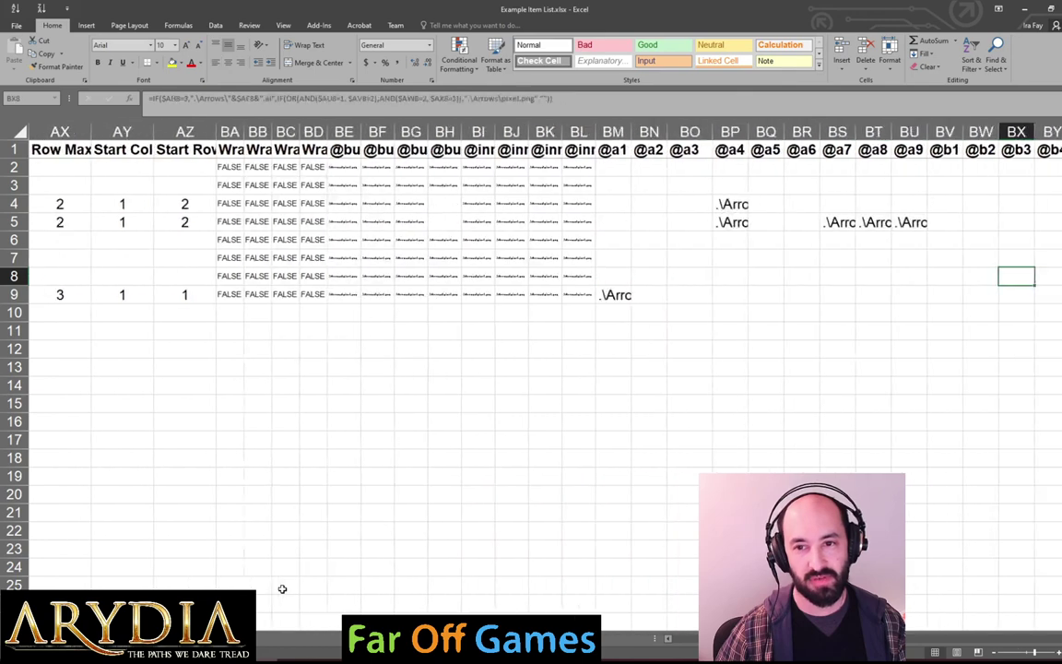
# Go back along row 8 to the Path column in A8, and switch to the Jagged Spear card in InDesign
pyautogui.press('Left')
pyautogui.press('Left')
pyautogui.press('Left')
pyautogui.press('Left')
pyautogui.press('Left')
pyautogui.press('Left')
pyautogui.press('Left')
pyautogui.press('Left')
pyautogui.press('Left')
pyautogui.press('Left')
pyautogui.press('Left')
pyautogui.press('Left')
pyautogui.press('Left')
pyautogui.press('Left')
pyautogui.press('Left')
pyautogui.press('Left')
pyautogui.press('Left')
pyautogui.press('Left')
pyautogui.press('Left')
pyautogui.press('Left')
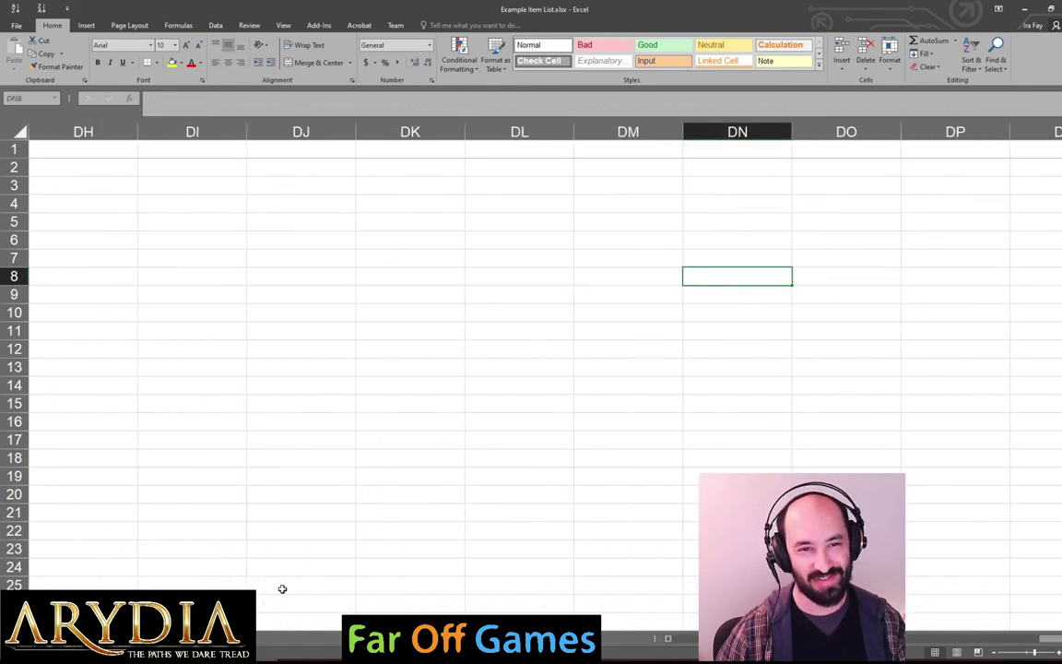
pyautogui.press('Left')
pyautogui.press('Left')
pyautogui.press('Left')
pyautogui.press('Left')
pyautogui.press('Left')
pyautogui.press('Left')
pyautogui.press('Left')
pyautogui.press('Left')
pyautogui.press('Left')
pyautogui.press('Left')
pyautogui.press('Left')
pyautogui.press('Left')
pyautogui.press('Left')
pyautogui.press('Left')
pyautogui.press('Left')
pyautogui.press('Left')
pyautogui.press('Left')
pyautogui.press('Left')
pyautogui.press('Left')
pyautogui.press('Left')
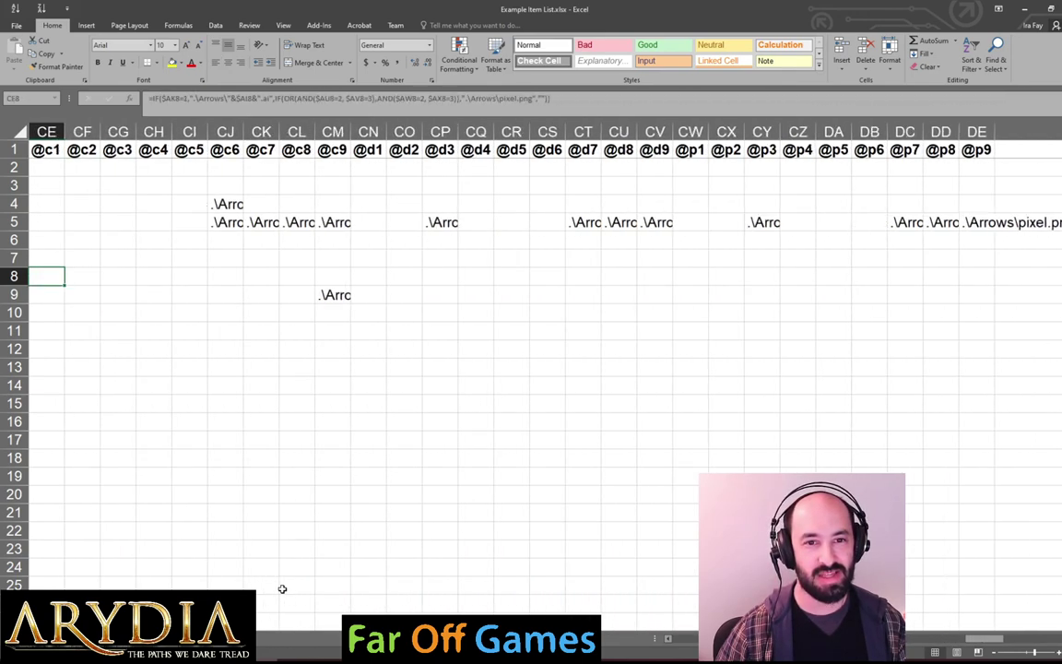
pyautogui.press('Left')
pyautogui.press('Left')
pyautogui.press('Left')
pyautogui.press('Left')
pyautogui.press('Left')
pyautogui.press('Left')
pyautogui.press('Left')
pyautogui.press('Left')
pyautogui.press('Left')
pyautogui.press('Left')
pyautogui.press('Left')
pyautogui.press('Left')
pyautogui.press('Left')
pyautogui.press('Left')
pyautogui.press('Left')
pyautogui.press('Left')
pyautogui.press('Left')
pyautogui.press('Left')
pyautogui.press('Left')
pyautogui.press('Left')
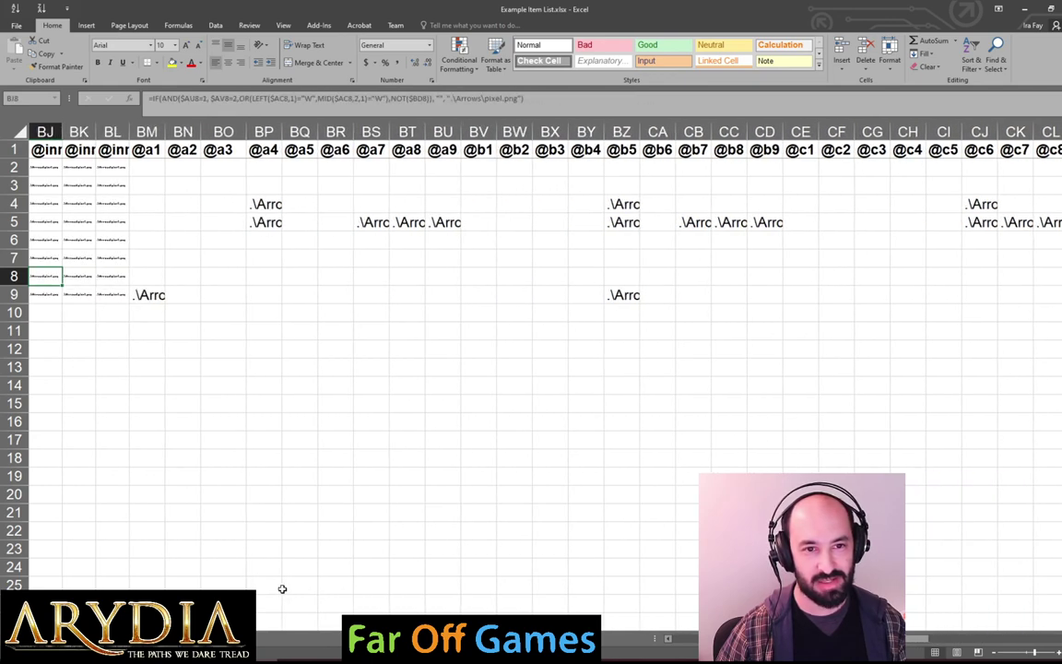
pyautogui.press('Left')
pyautogui.press('Left')
pyautogui.press('Left')
pyautogui.press('Left')
pyautogui.press('Left')
pyautogui.press('Left')
pyautogui.press('Left')
pyautogui.press('Left')
pyautogui.press('Left')
pyautogui.press('Left')
pyautogui.press('Left')
pyautogui.press('Left')
pyautogui.press('Left')
pyautogui.press('Left')
pyautogui.press('Left')
pyautogui.press('Left')
pyautogui.press('Left')
pyautogui.press('Left')
pyautogui.press('Left')
pyautogui.press('Left')
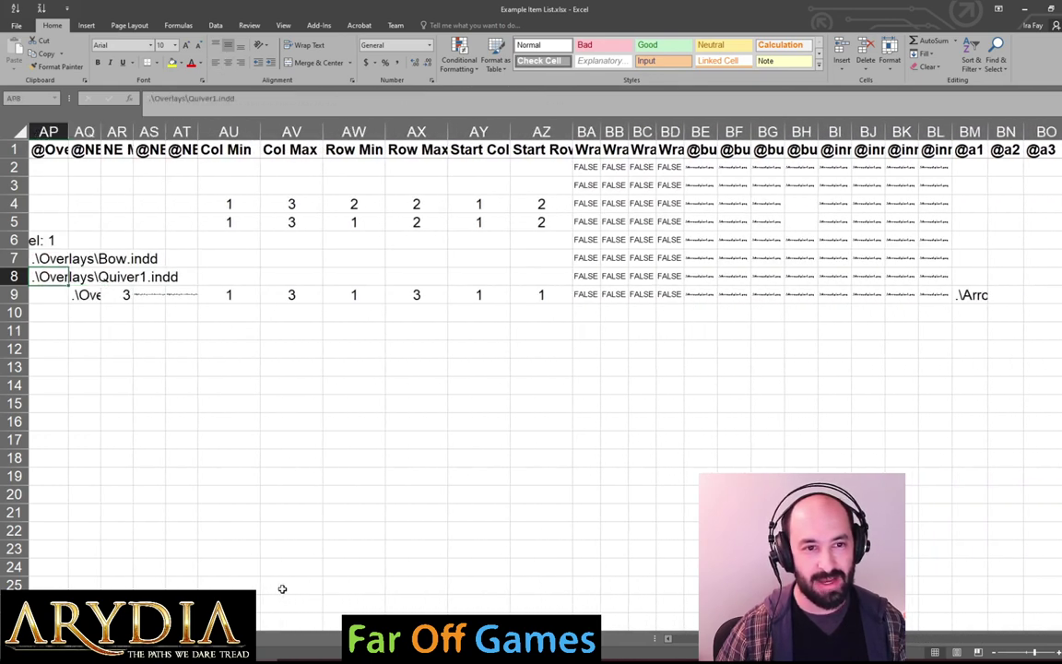
pyautogui.press('Left')
pyautogui.press('Left')
pyautogui.press('Left')
pyautogui.press('Left')
pyautogui.press('Left')
pyautogui.press('Left')
pyautogui.press('Left')
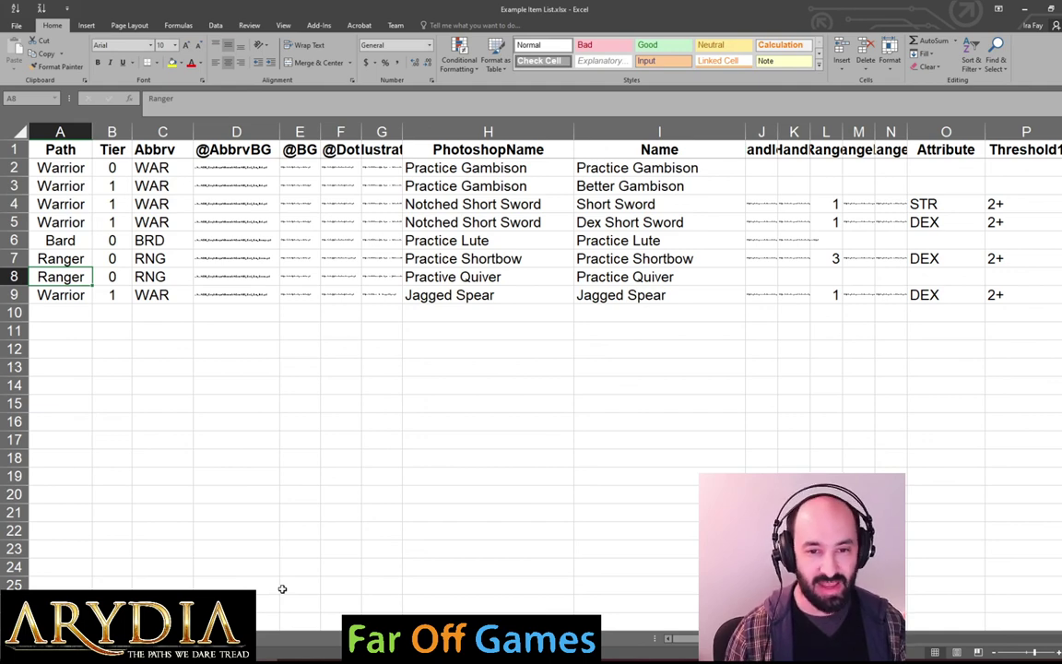
pyautogui.hotkey('alt', 'Tab')
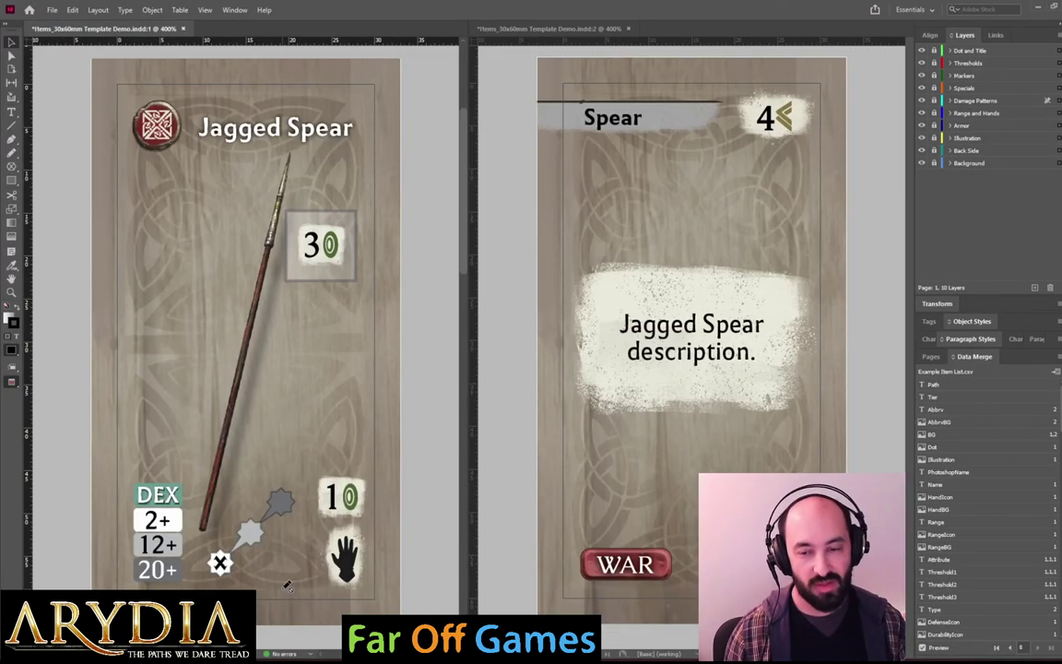